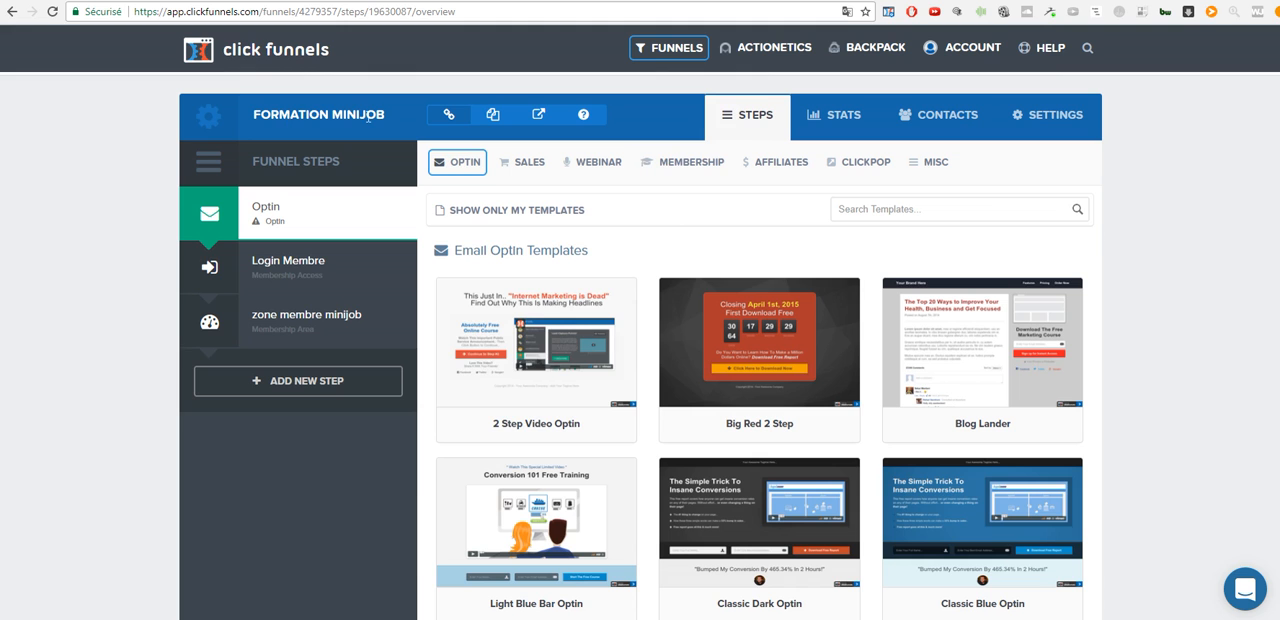
- Switch to the Facebook pixel page for Tendancebebe and copy the pixel's full base code from its installation instructions
{"action": "mouse_move", "coordinate": [640, 377]}
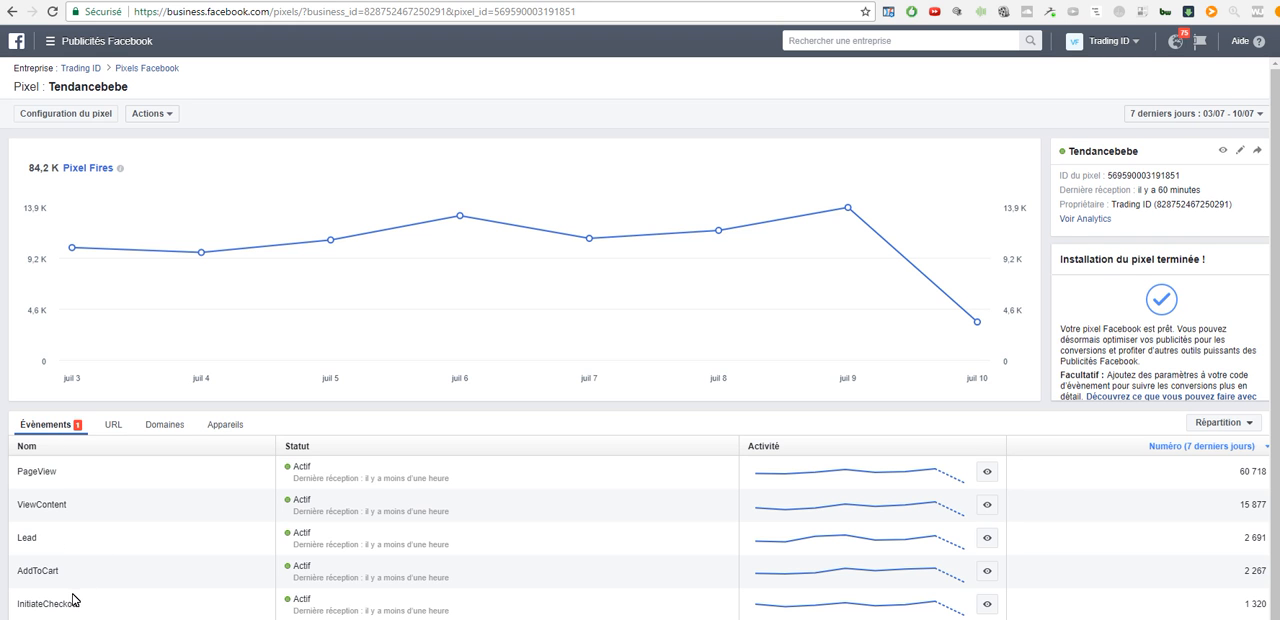
{"action": "scroll", "coordinate": [72, 600], "scroll_direction": "down", "scroll_amount": 2}
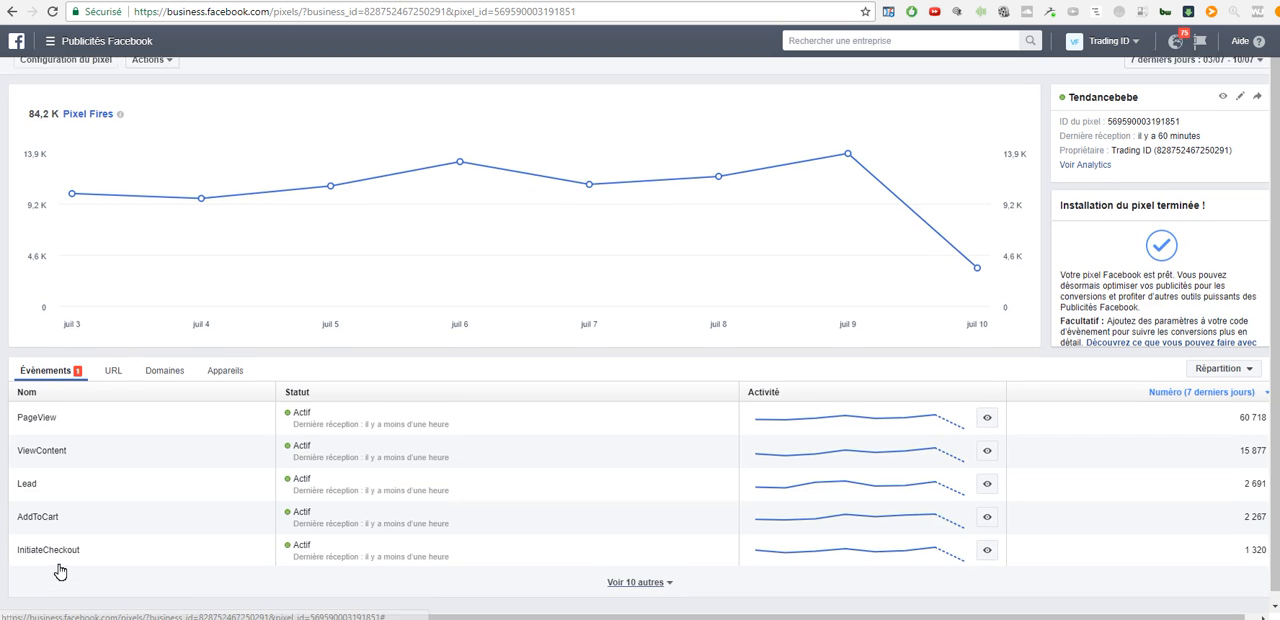
{"action": "scroll", "coordinate": [62, 560], "scroll_direction": "up", "scroll_amount": 1}
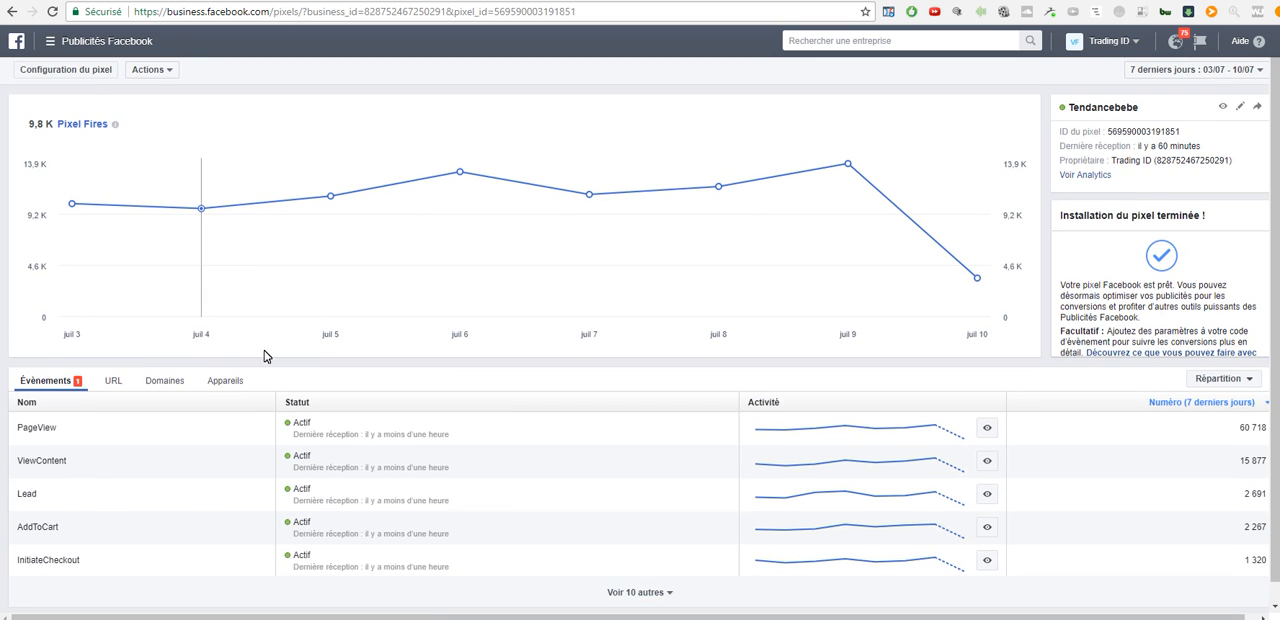
{"action": "left_click", "coordinate": [151, 77]}
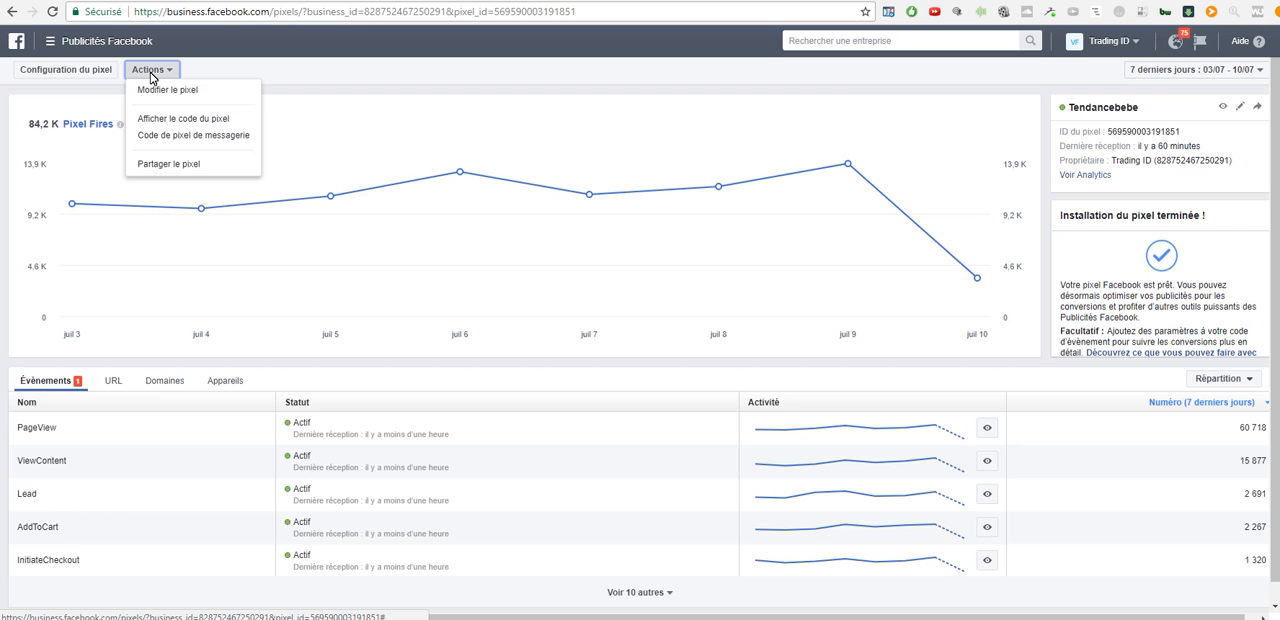
{"action": "left_click", "coordinate": [207, 122]}
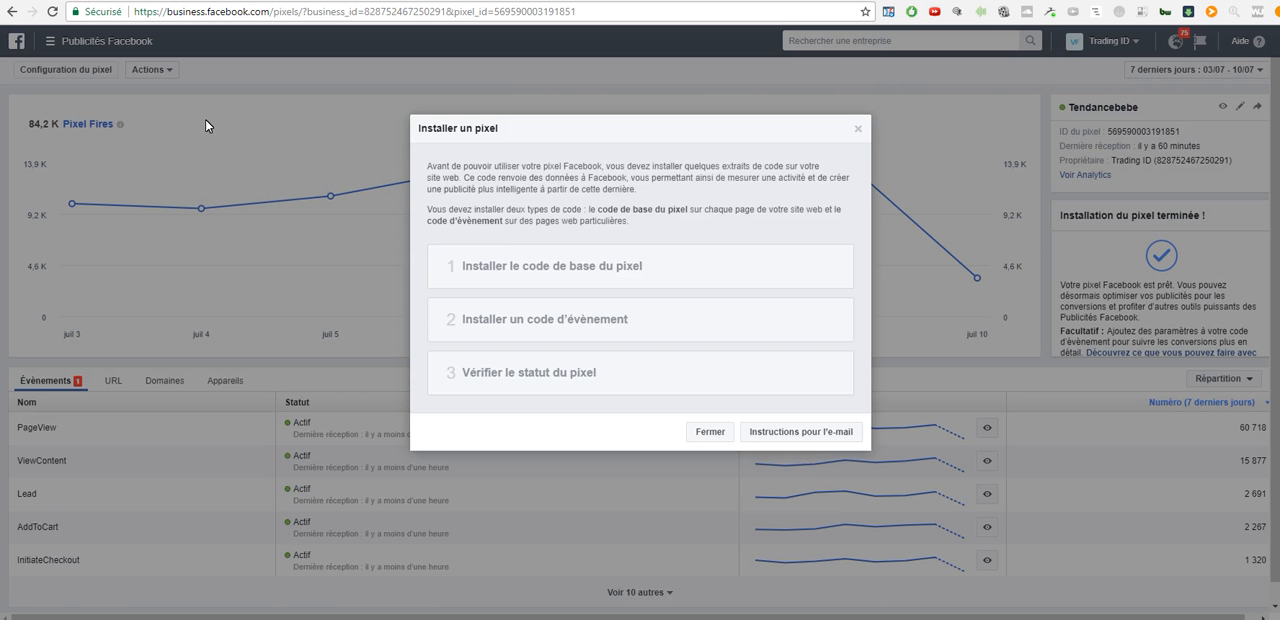
{"action": "scroll", "coordinate": [577, 260], "scroll_direction": "down", "scroll_amount": 3}
{"action": "left_click", "coordinate": [652, 310]}
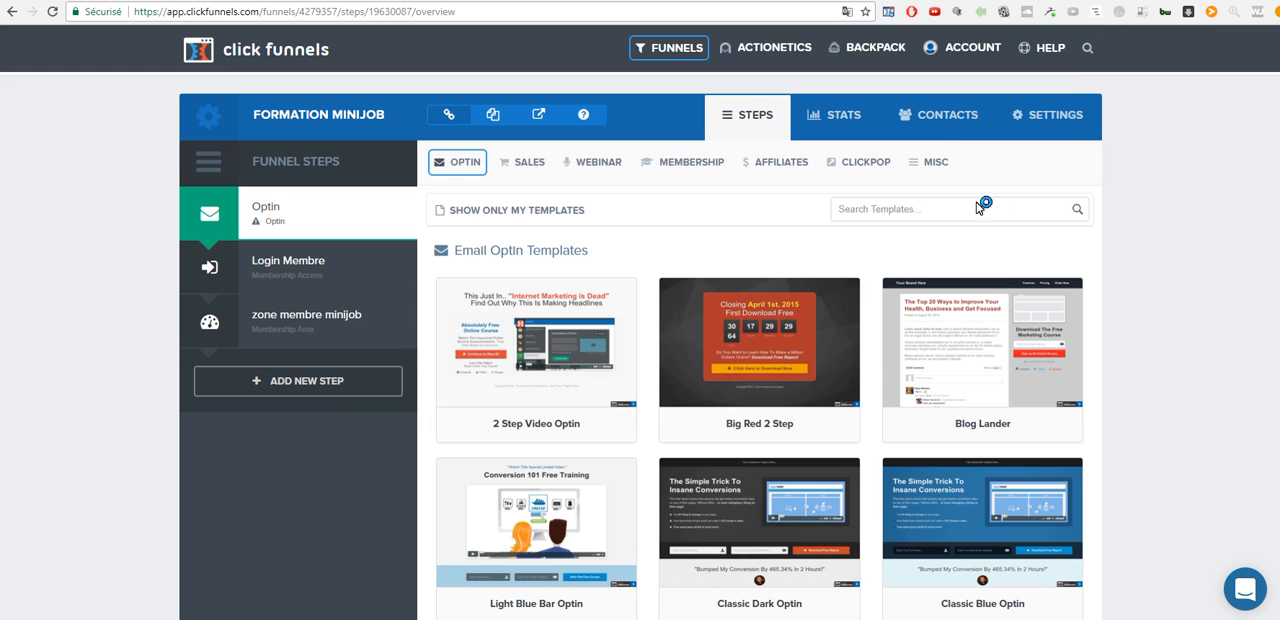
- Switch to ClickFunnels and try adding the pixel base code as funnel-wide head tracking code for Formation MiniJob, highlighting its PageView event
{"action": "left_click", "coordinate": [1051, 121]}
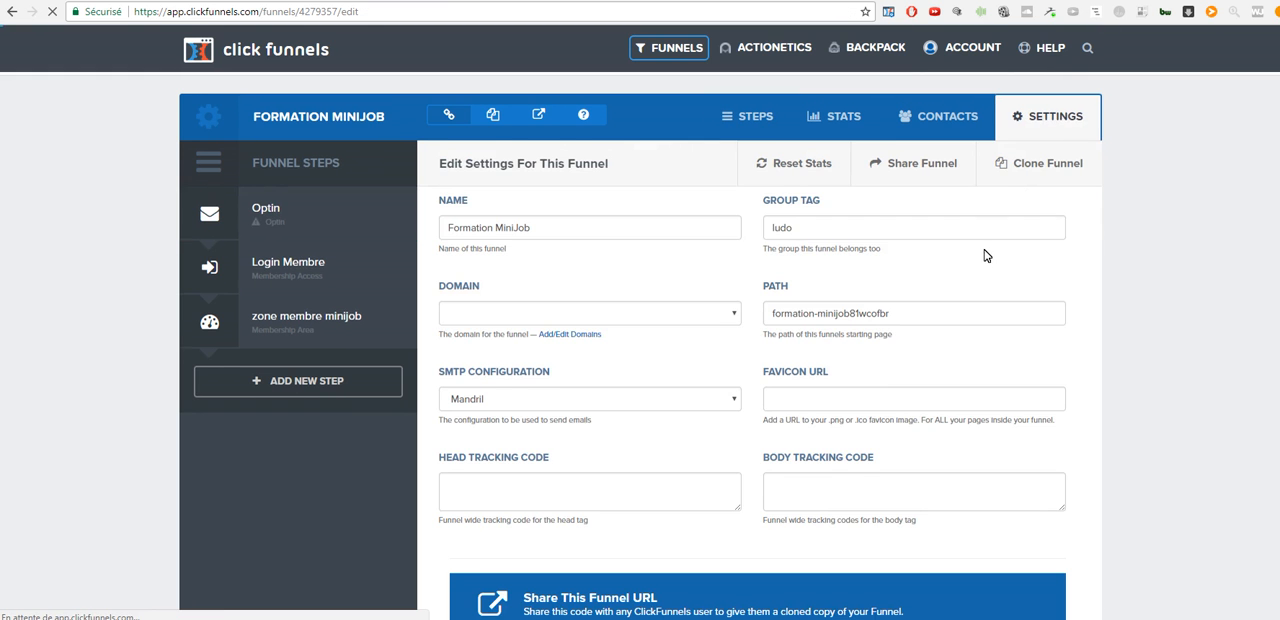
{"action": "scroll", "coordinate": [988, 256], "scroll_direction": "down", "scroll_amount": 1}
{"action": "left_click", "coordinate": [510, 413]}
{"action": "key", "text": "ctrl+v"}
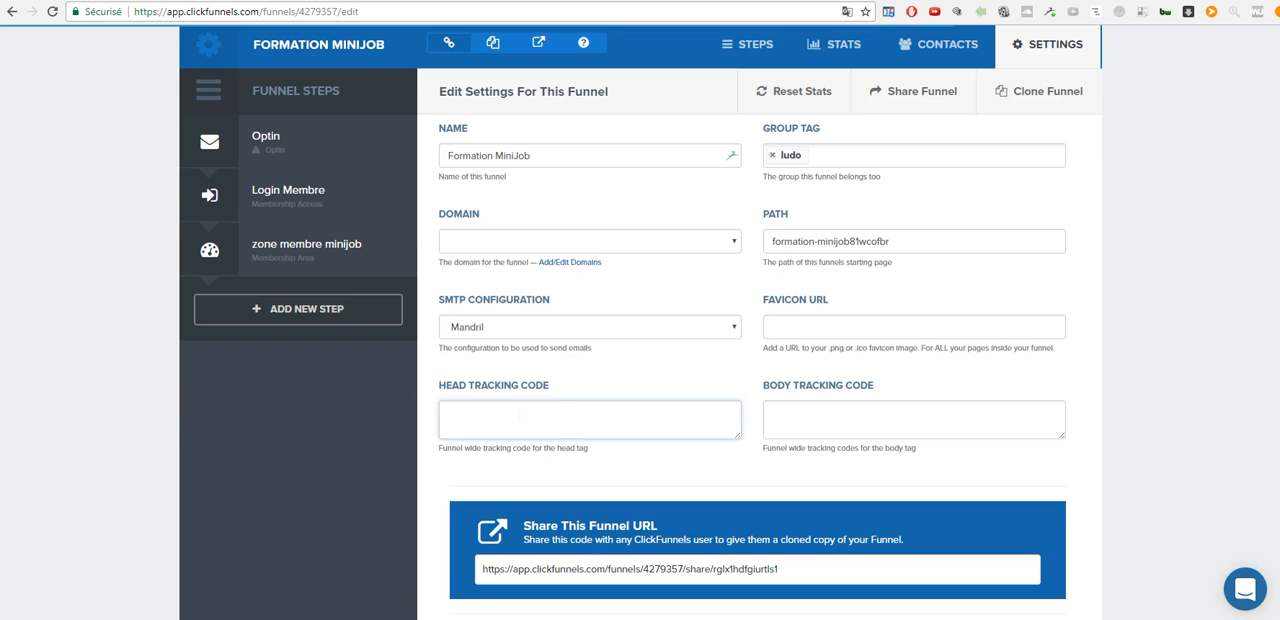
{"action": "left_click_drag", "start_coordinate": [733, 440], "coordinate": [786, 546]}
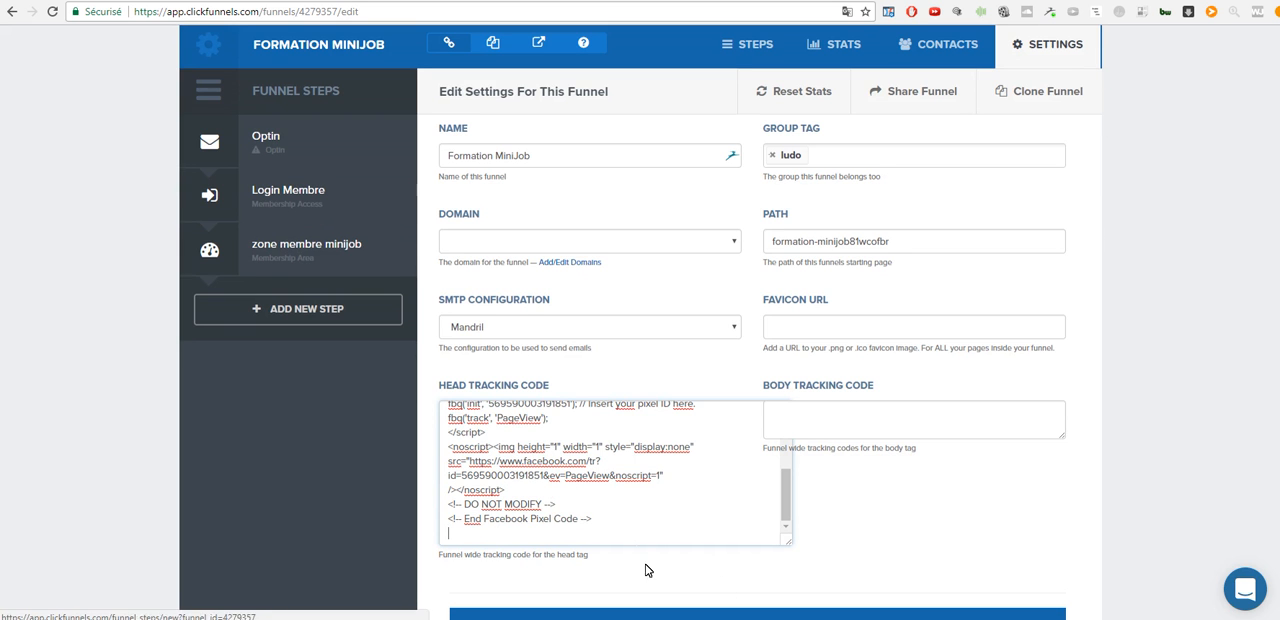
{"action": "scroll", "coordinate": [646, 497], "scroll_direction": "up", "scroll_amount": 5}
{"action": "scroll", "coordinate": [620, 473], "scroll_direction": "down", "scroll_amount": 2}
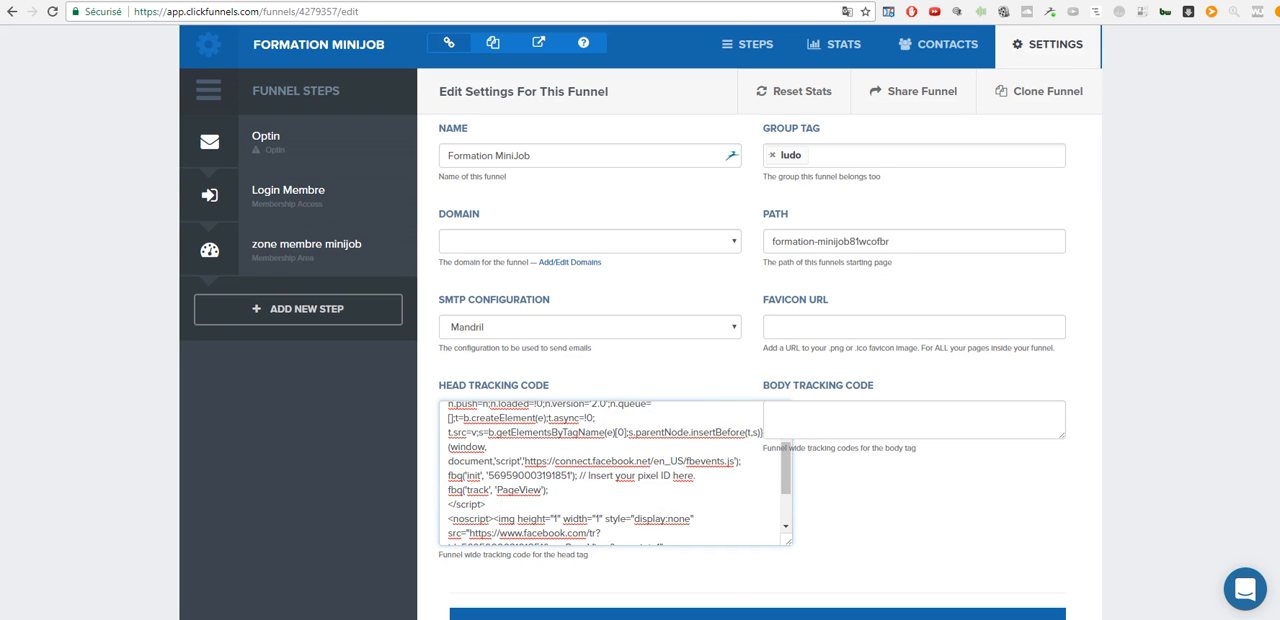
{"action": "left_click_drag", "start_coordinate": [496, 490], "coordinate": [528, 490]}
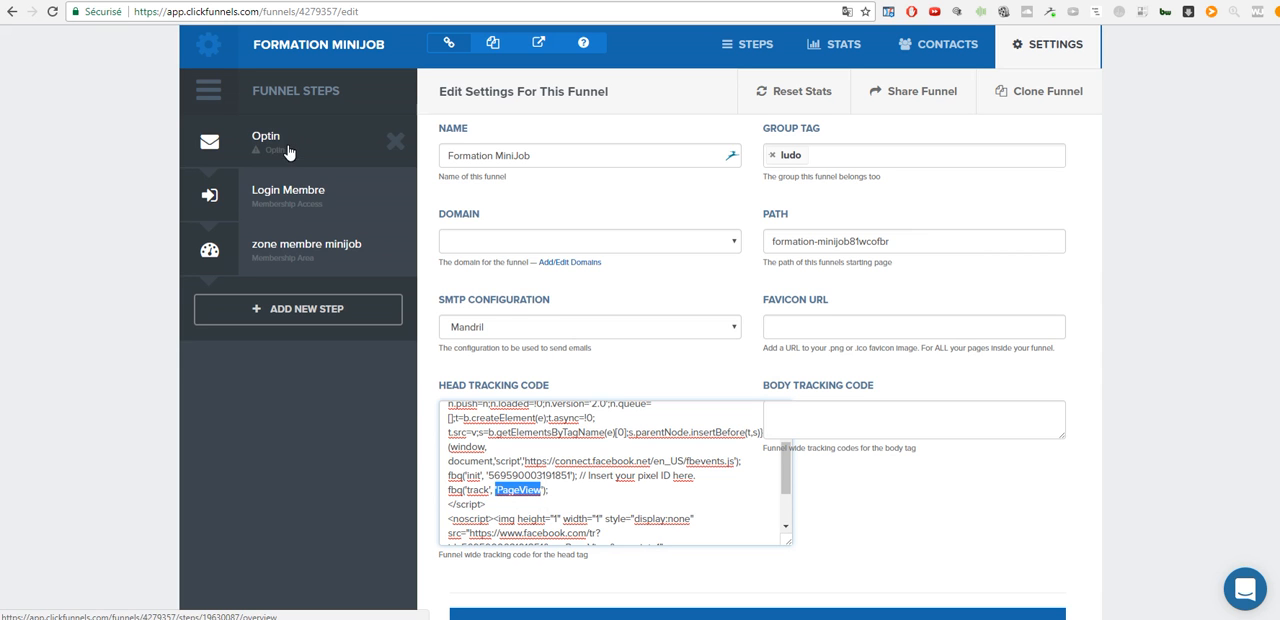
- Clear all code from the funnel-wide head tracking code
{"action": "left_click", "coordinate": [578, 488]}
{"action": "key", "text": "ctrl+a"}
{"action": "key", "text": "BackSpace"}
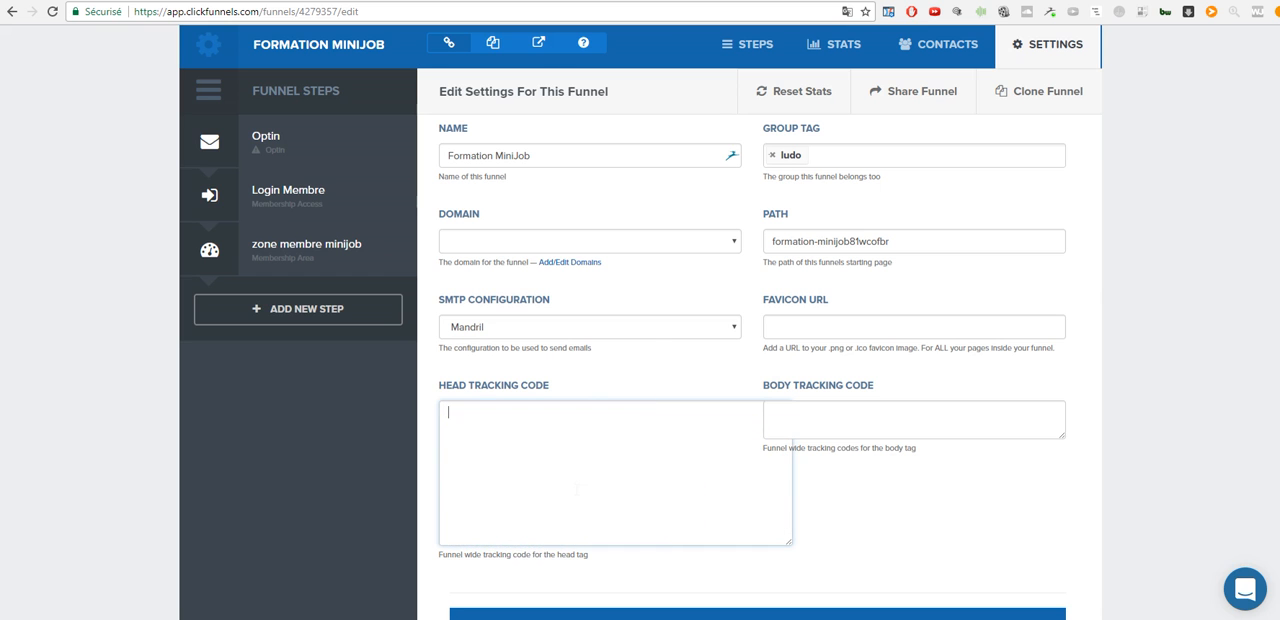
- Create a new funnel step named Merci
{"action": "left_click", "coordinate": [327, 307]}
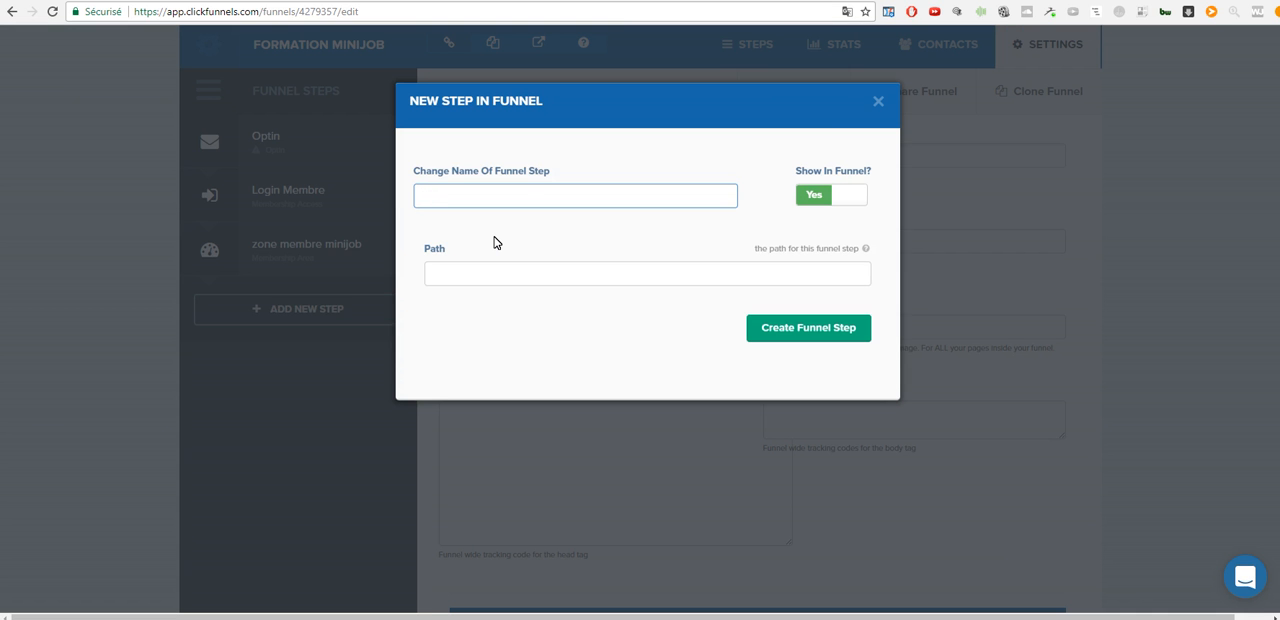
{"action": "type", "text": "Merci"}
{"action": "left_click", "coordinate": [818, 332]}
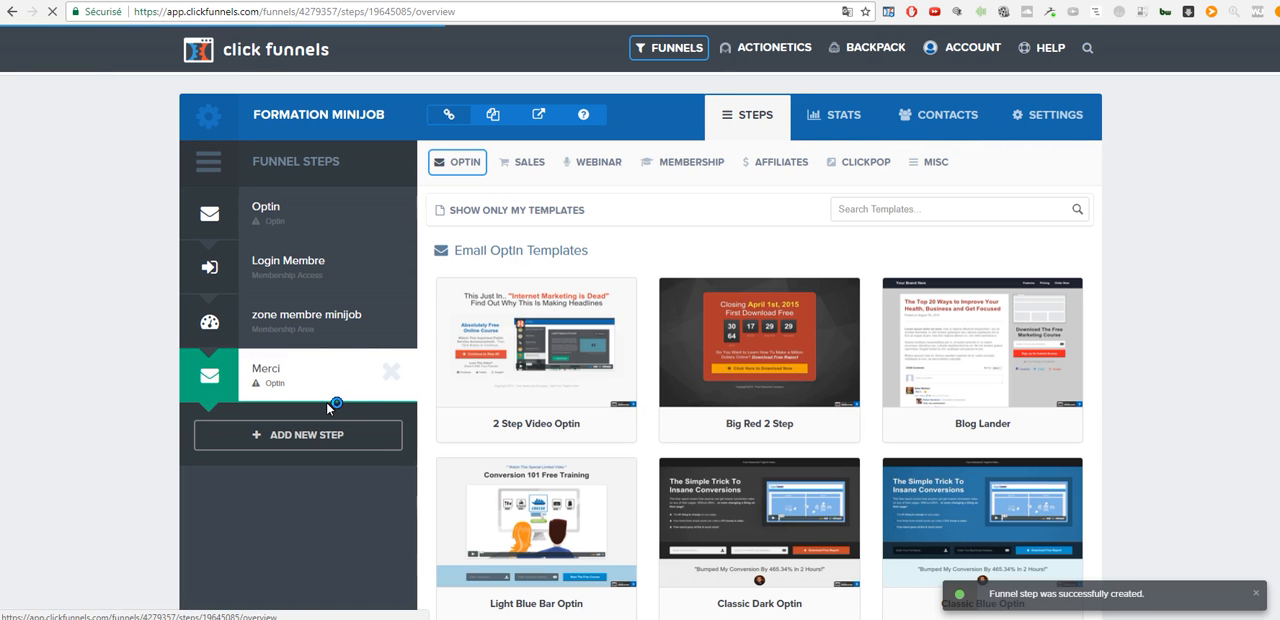
- Apply the Download Clean Dotted thank-you template to the Merci step
{"action": "mouse_move", "coordinate": [567, 379]}
{"action": "mouse_move", "coordinate": [465, 165]}
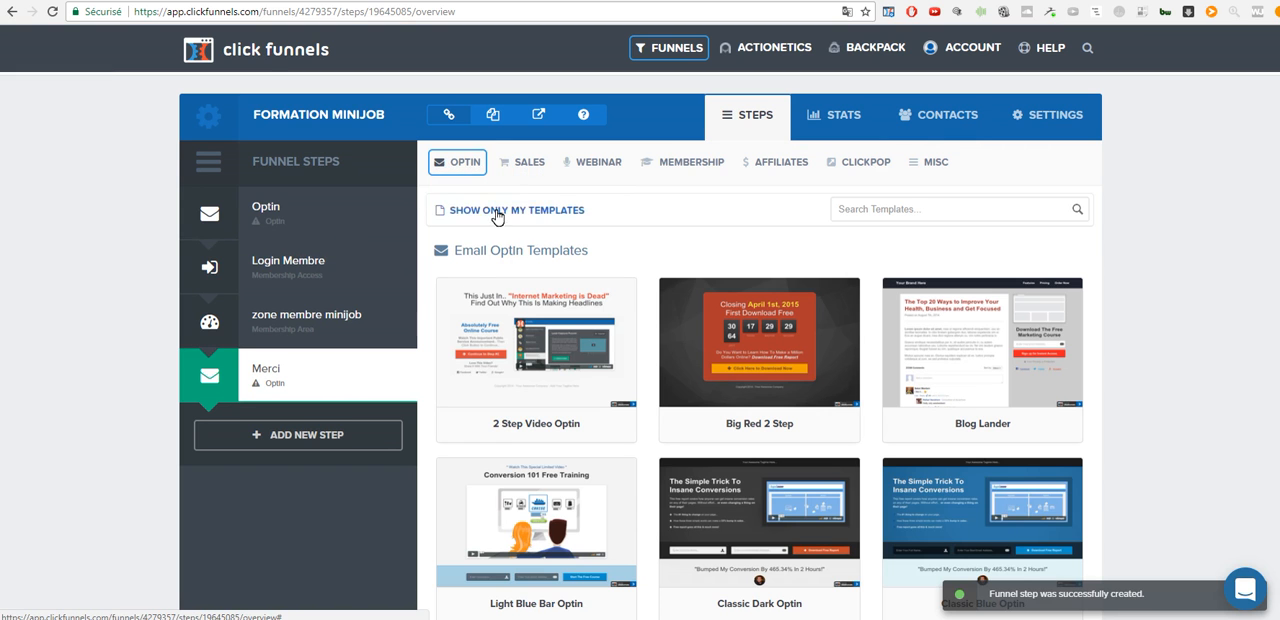
{"action": "left_click", "coordinate": [472, 214]}
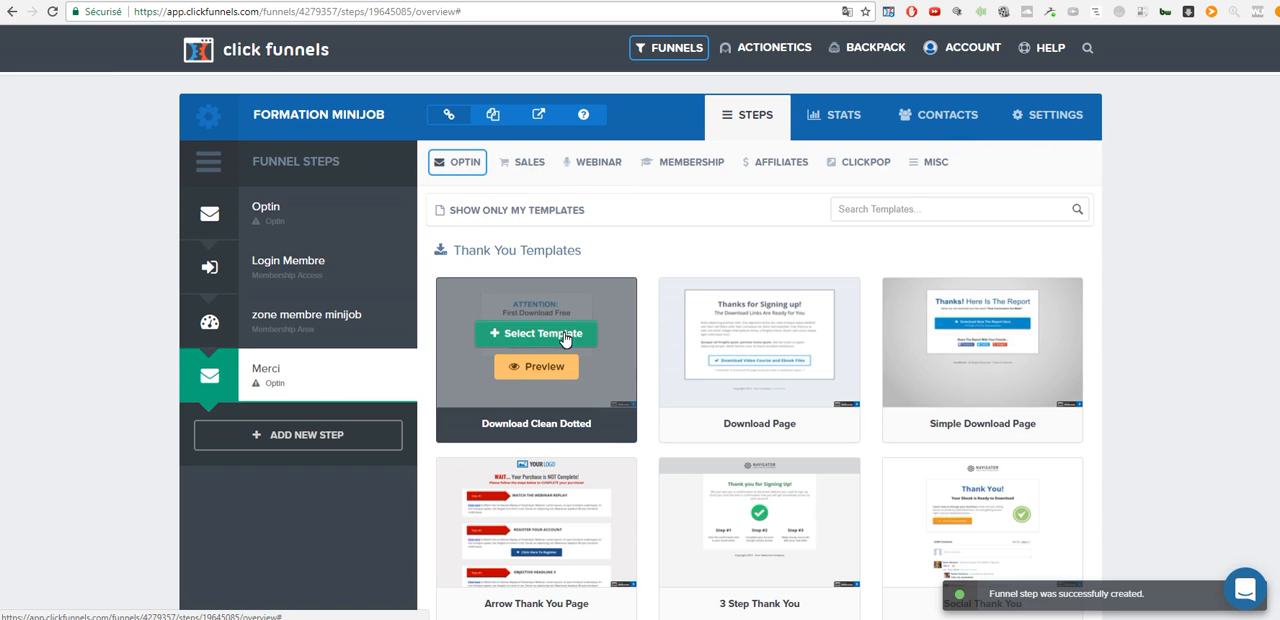
{"action": "left_click", "coordinate": [588, 335]}
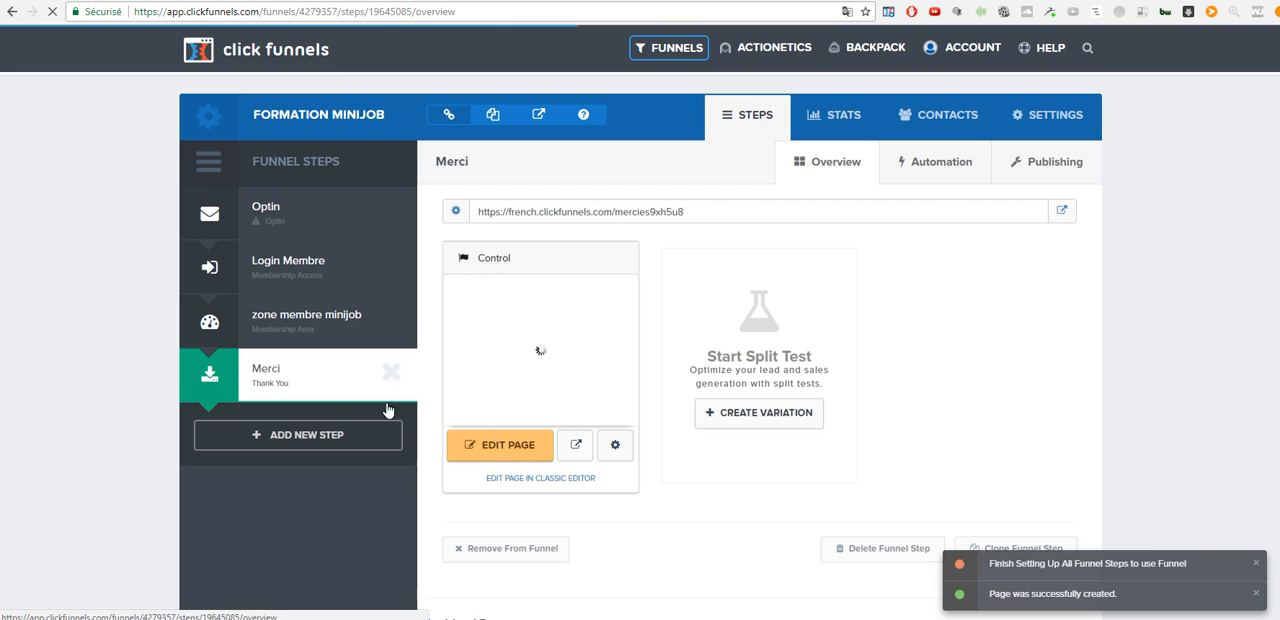
- Paste the pixel base code into the Merci page's header tracking code and change its tracked event to Lead
{"action": "left_click", "coordinate": [511, 453]}
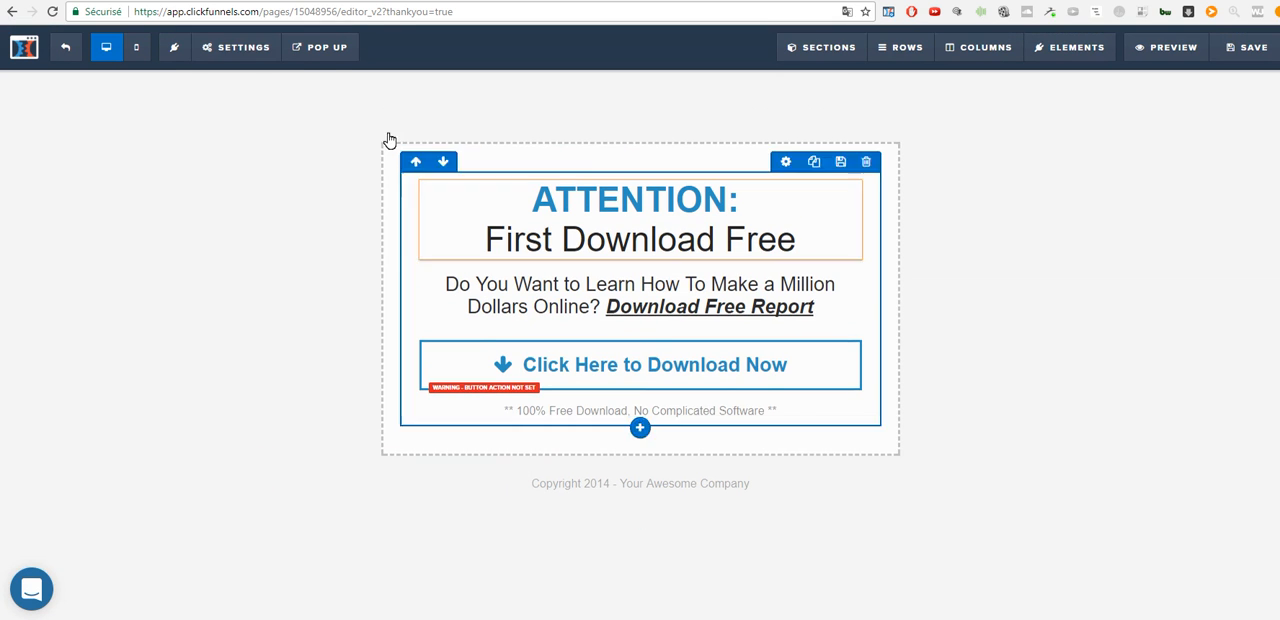
{"action": "mouse_move", "coordinate": [246, 55]}
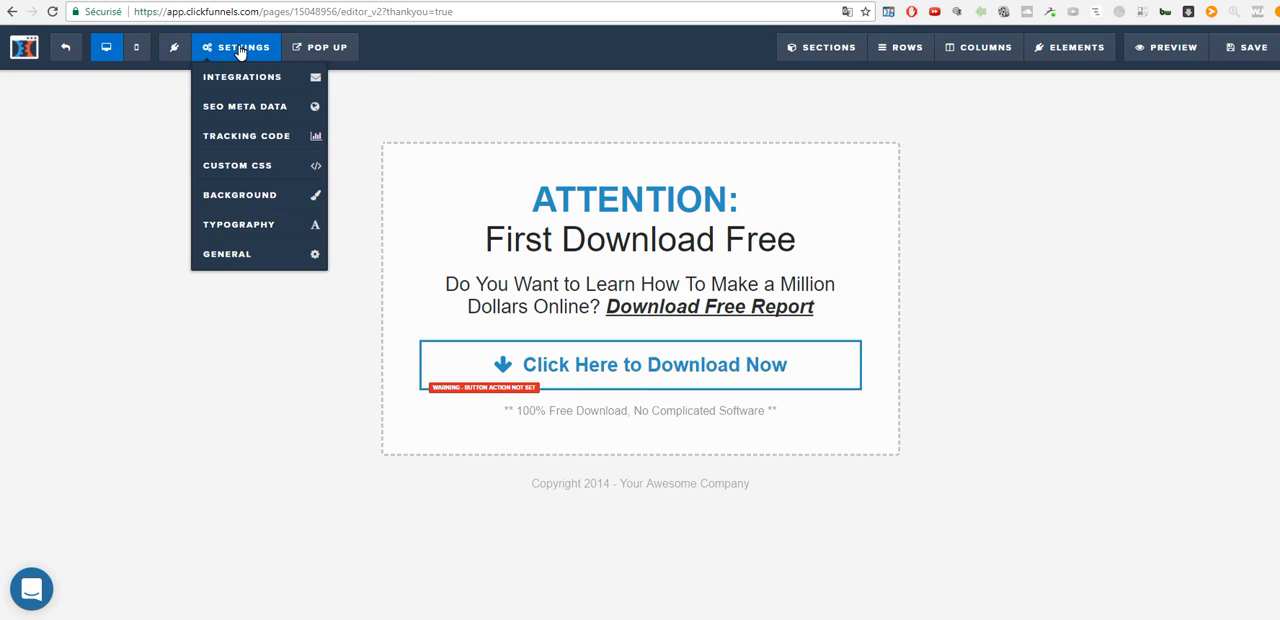
{"action": "left_click", "coordinate": [269, 138]}
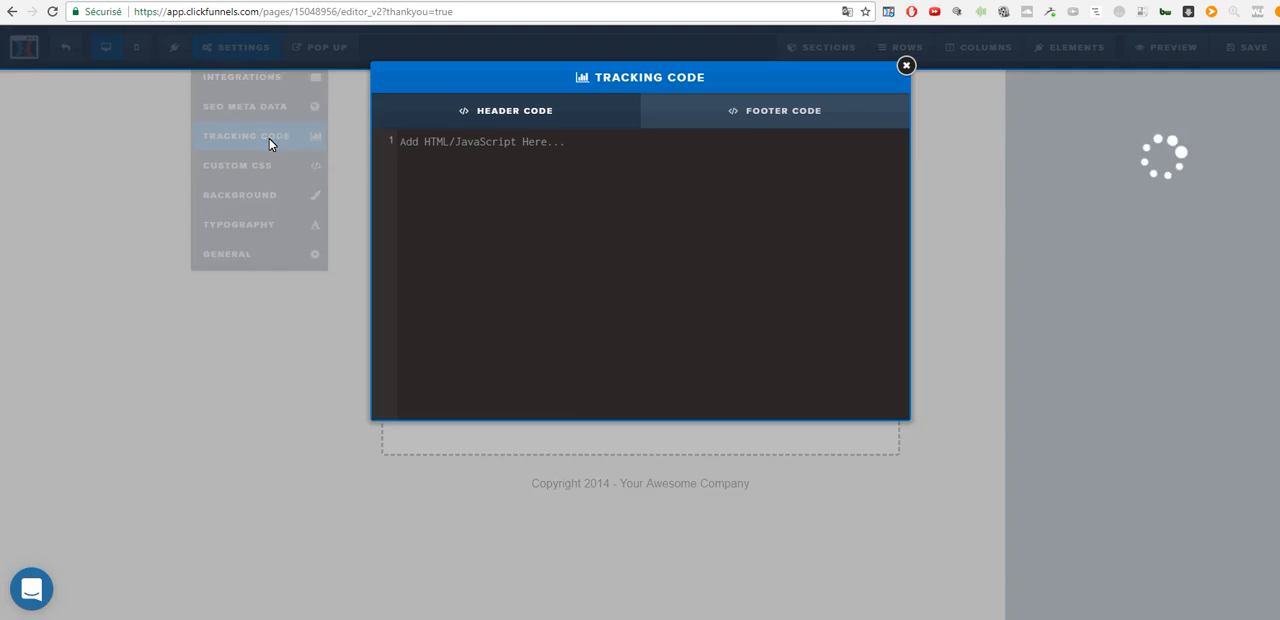
{"action": "left_click", "coordinate": [523, 186]}
{"action": "key", "text": "ctrl+v"}
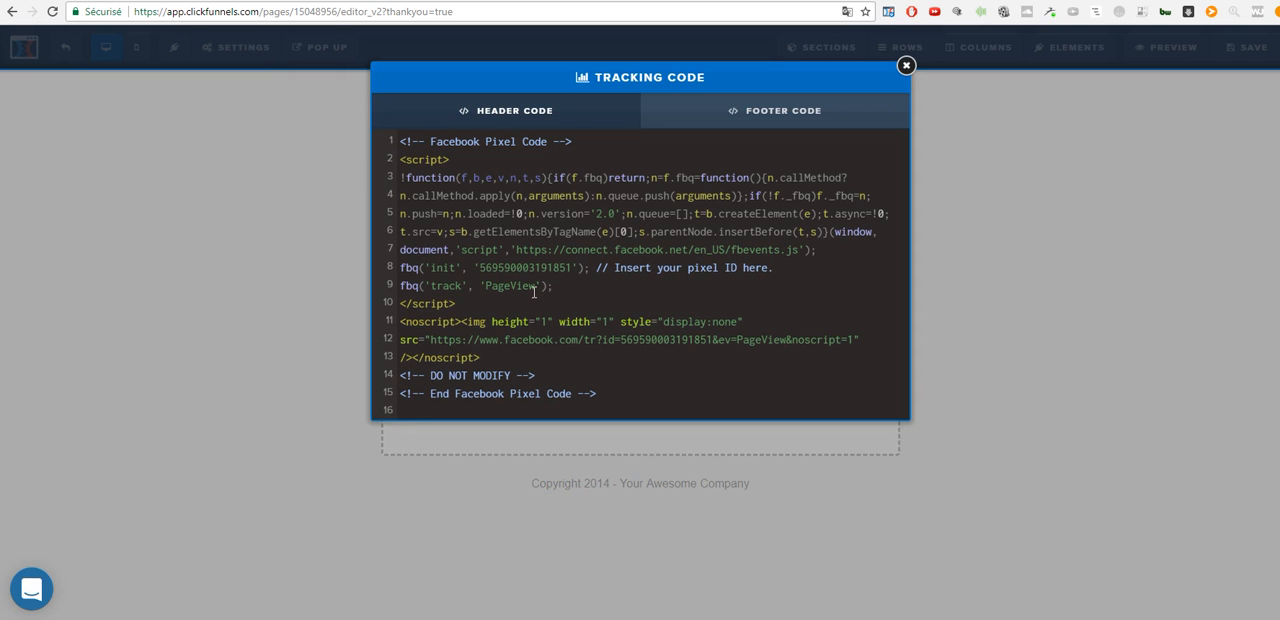
{"action": "left_click_drag", "start_coordinate": [537, 290], "coordinate": [495, 292]}
{"action": "type", "text": "Lead"}
- Switch to the Facebook pixel instructions and examine the recommended event code for the Prospect (Lead) event
{"action": "key", "text": "ctrl+Tab"}
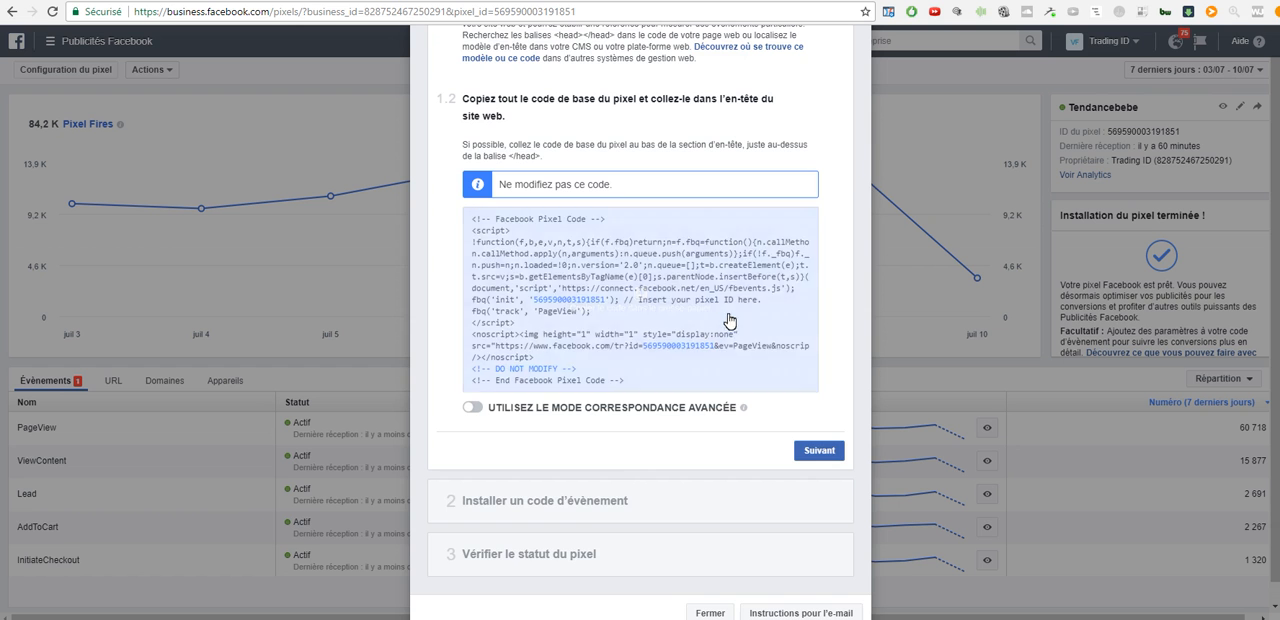
{"action": "left_click", "coordinate": [592, 502]}
{"action": "scroll", "coordinate": [610, 400], "scroll_direction": "down", "scroll_amount": 4}
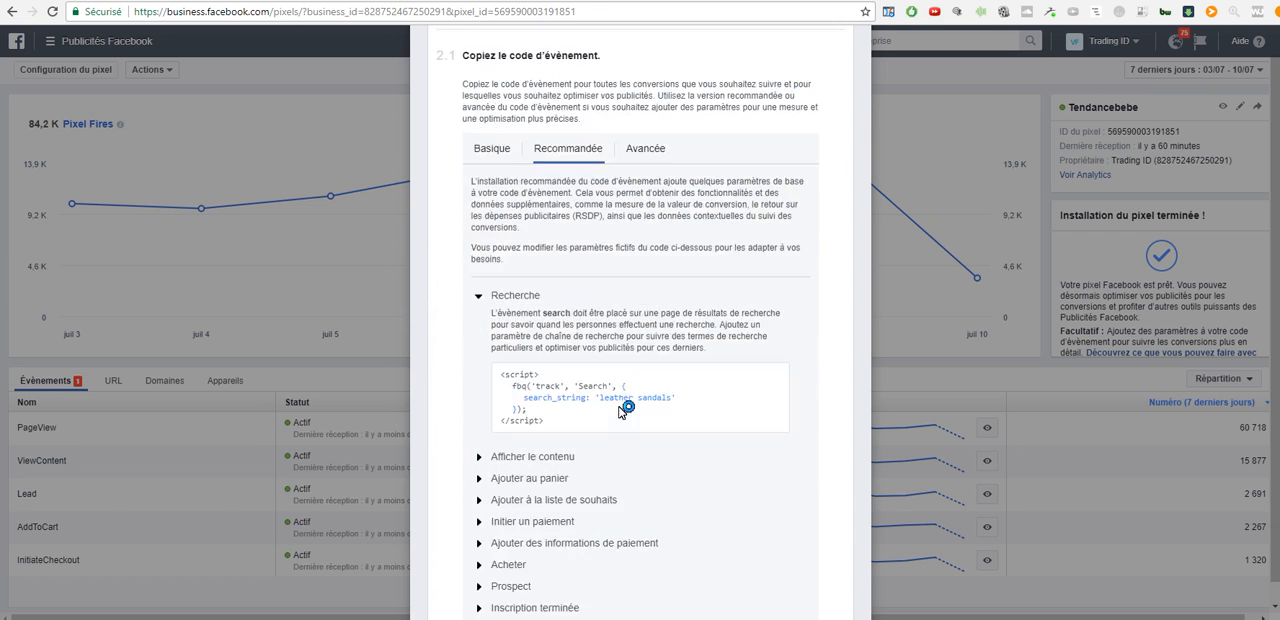
{"action": "left_click", "coordinate": [556, 314]}
{"action": "left_click", "coordinate": [528, 450]}
{"action": "scroll", "coordinate": [563, 220], "scroll_direction": "down", "scroll_amount": 1}
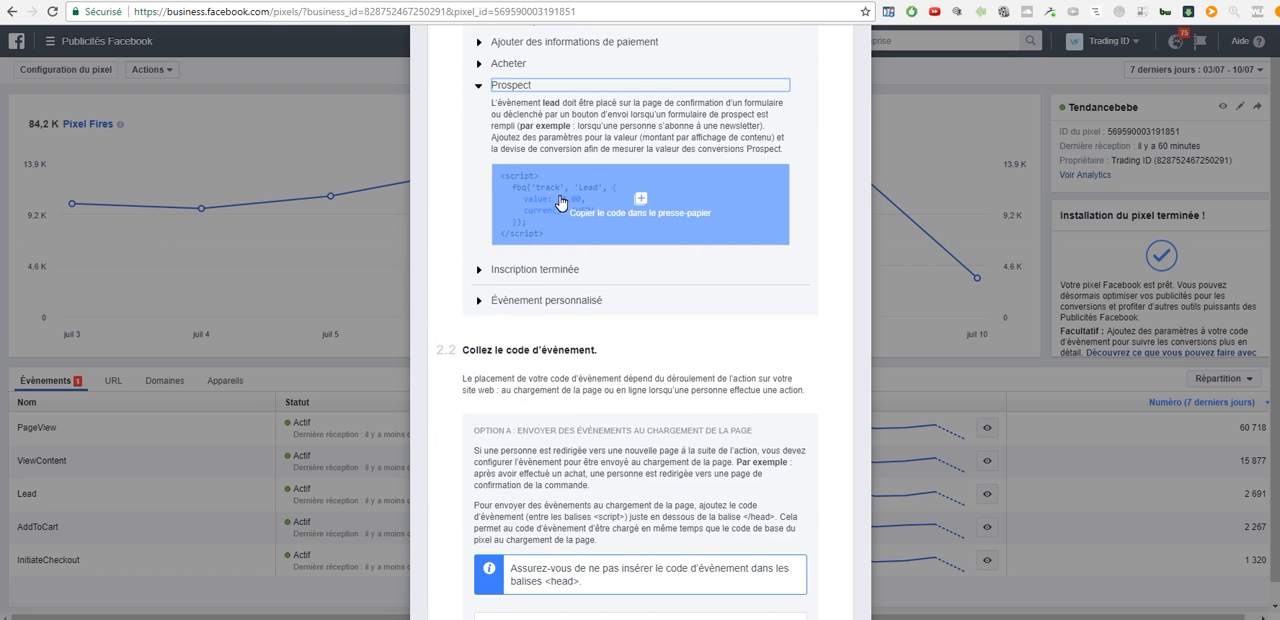
{"action": "scroll", "coordinate": [622, 286], "scroll_direction": "down", "scroll_amount": 2}
{"action": "scroll", "coordinate": [523, 286], "scroll_direction": "up", "scroll_amount": 6}
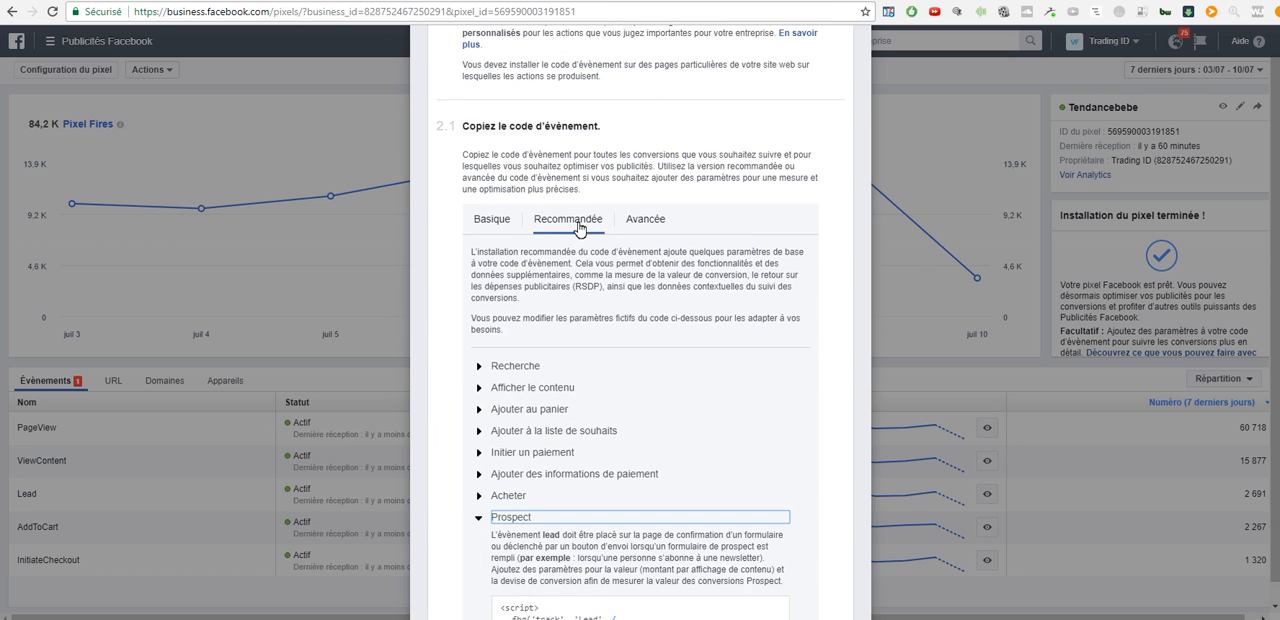
{"action": "scroll", "coordinate": [618, 328], "scroll_direction": "up", "scroll_amount": 3}
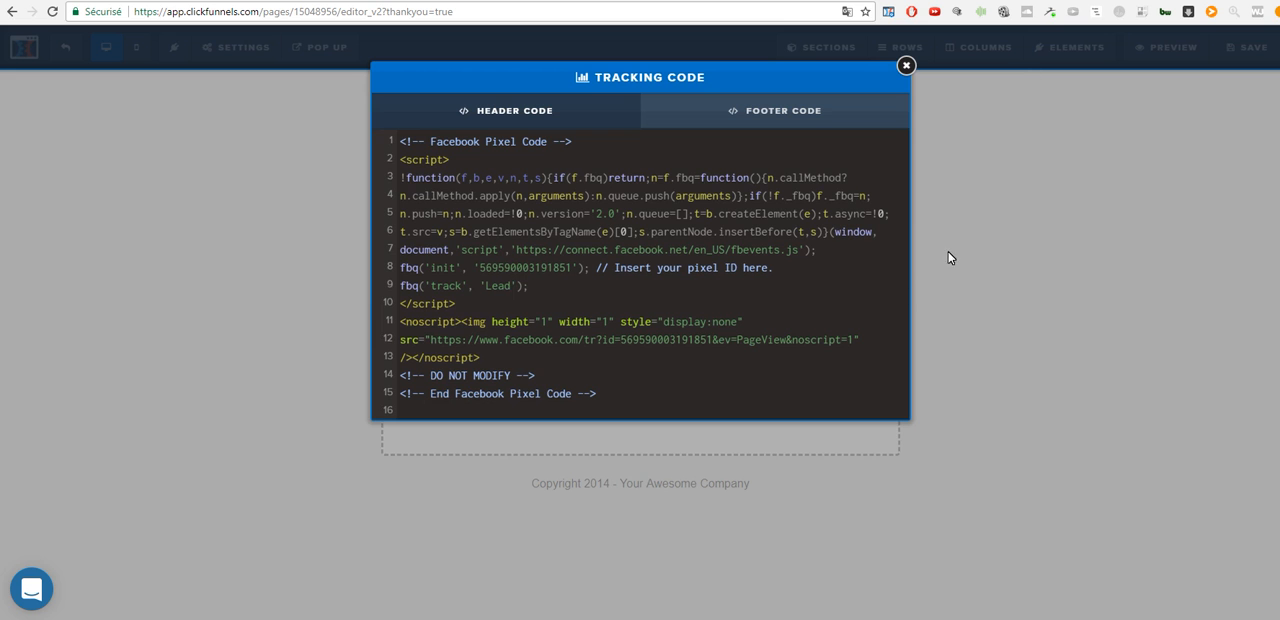
- Return to the ClickFunnels editor, set the Merci page's SEO title to Merci and save the page
{"action": "left_click", "coordinate": [948, 252]}
{"action": "left_click", "coordinate": [1240, 52]}
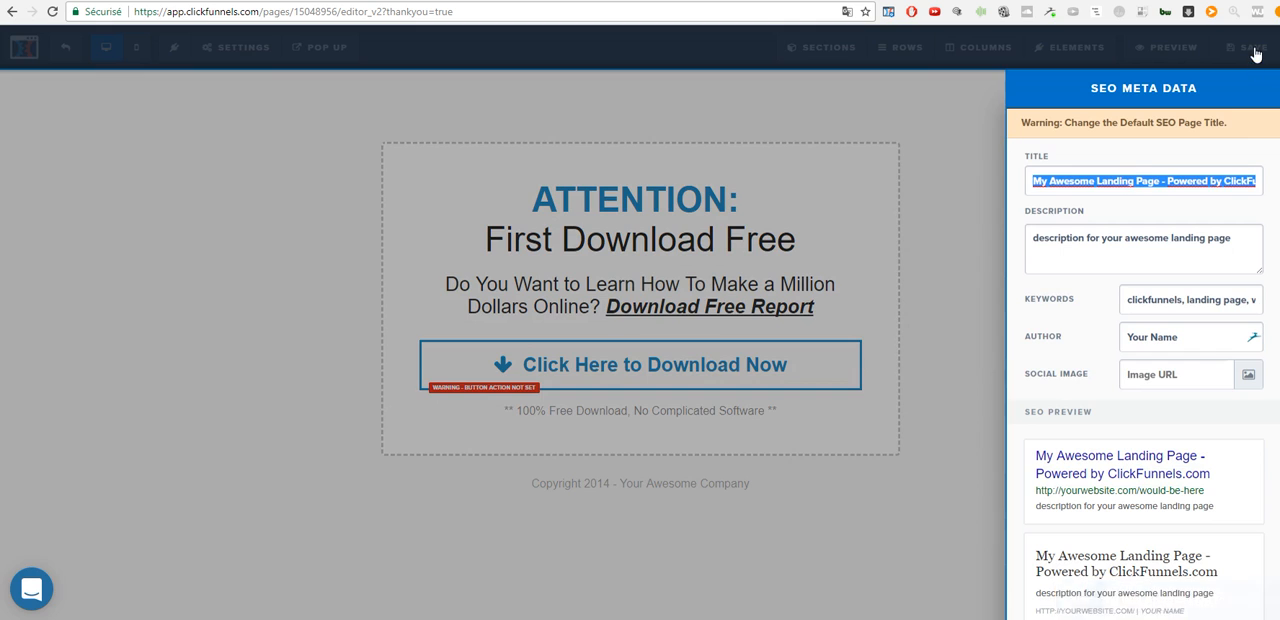
{"action": "left_click", "coordinate": [1251, 50]}
{"action": "left_click", "coordinate": [1243, 54]}
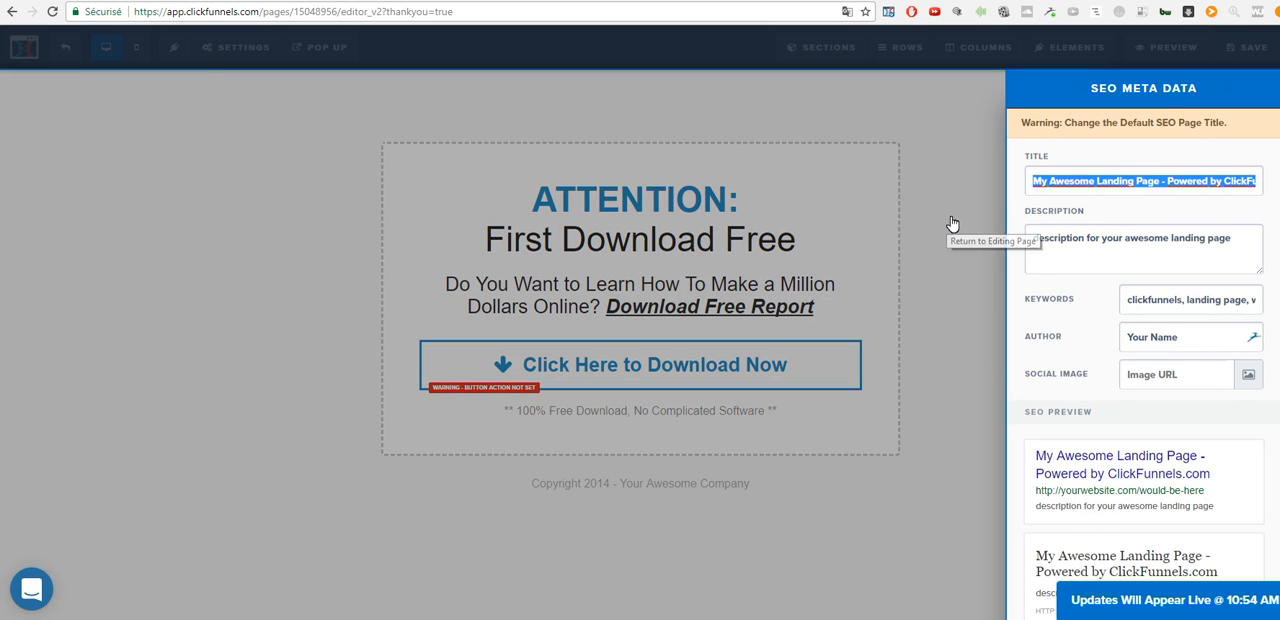
{"action": "type", "text": "Merci"}
{"action": "left_click", "coordinate": [951, 224]}
{"action": "left_click", "coordinate": [1250, 47]}
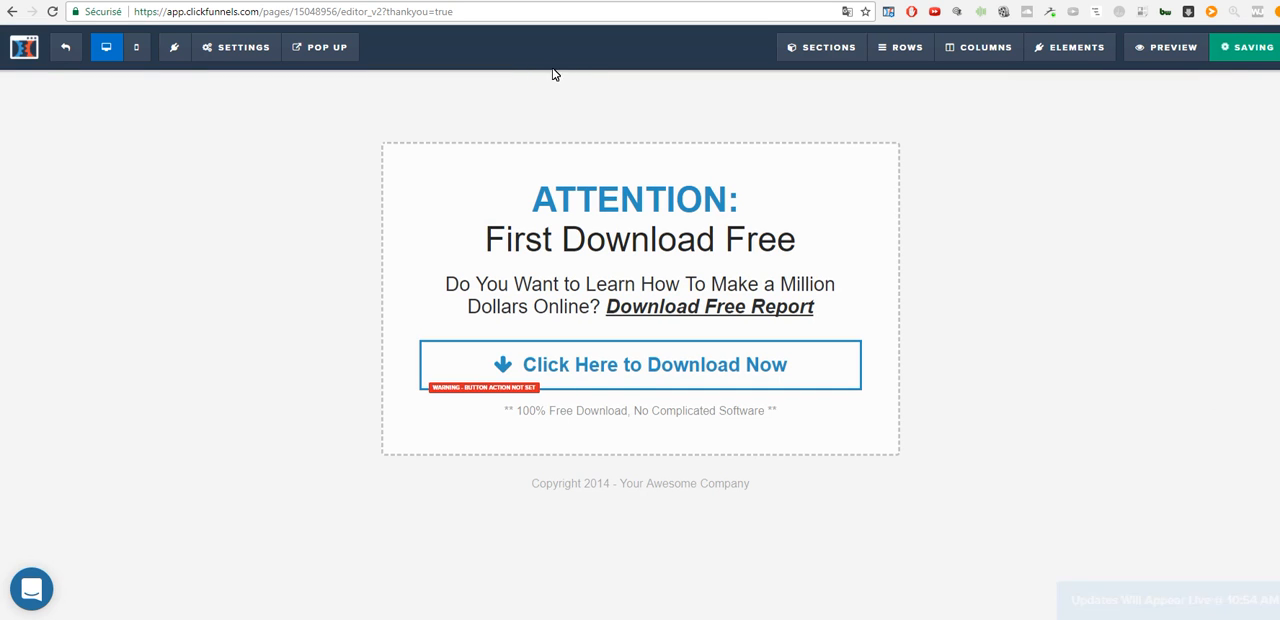
- Exit the editor, move the Merci step directly below Optin, and apply the Big Red 2 Step template to Optin
{"action": "left_click", "coordinate": [66, 50]}
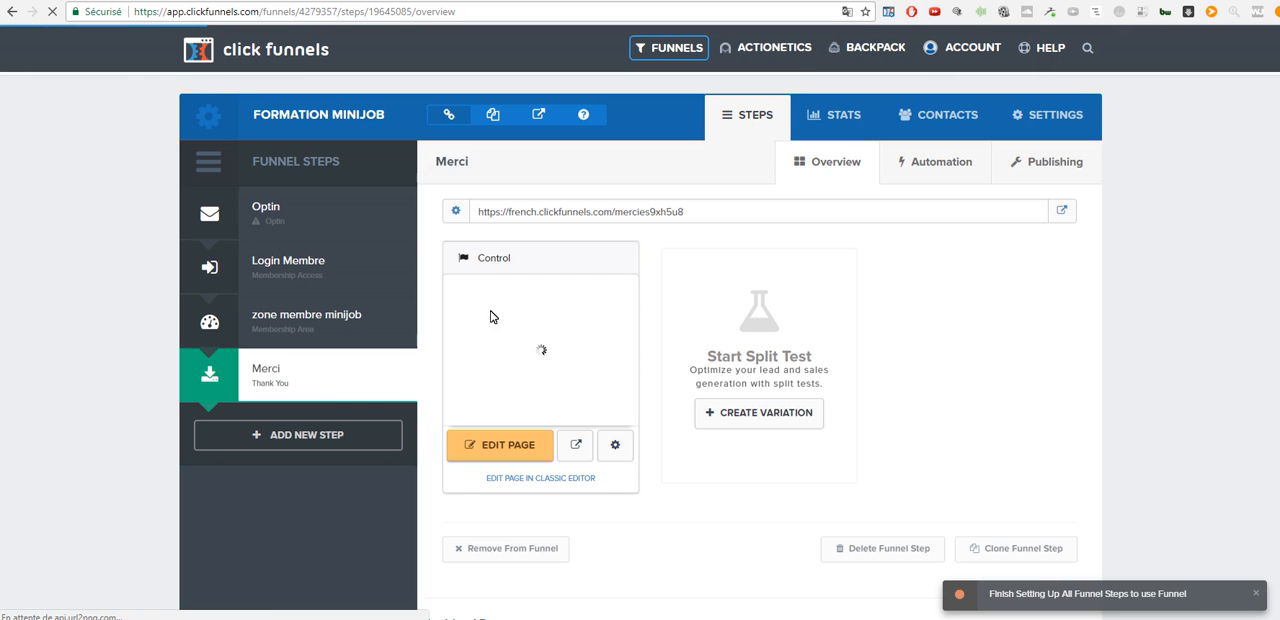
{"action": "left_click_drag", "start_coordinate": [334, 380], "coordinate": [328, 279]}
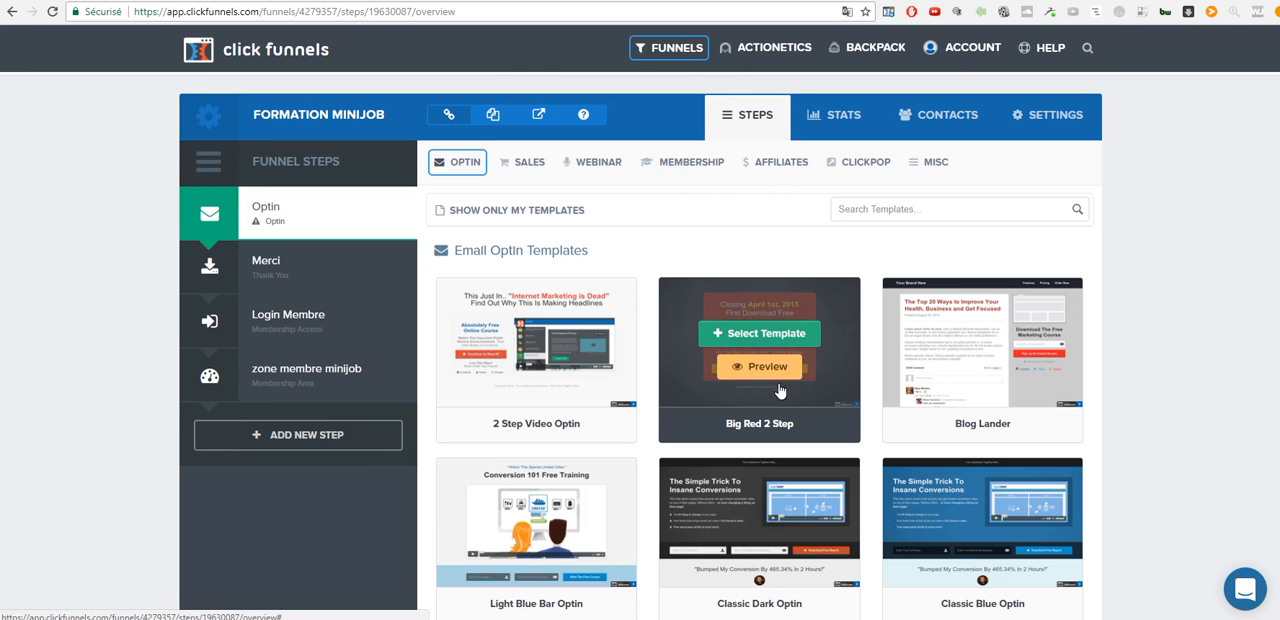
{"action": "left_click", "coordinate": [767, 337]}
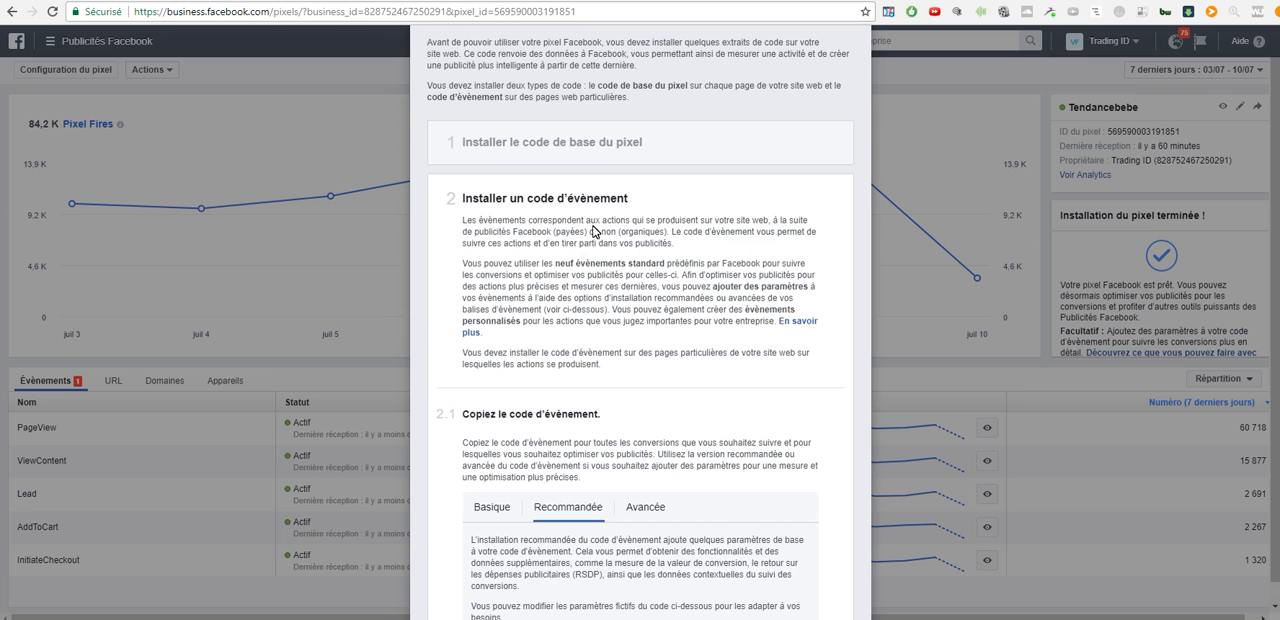
- Copy the pixel base code from the Facebook instructions and paste it into the Optin page's header tracking code in ClickFunnels
{"action": "left_click", "coordinate": [569, 142]}
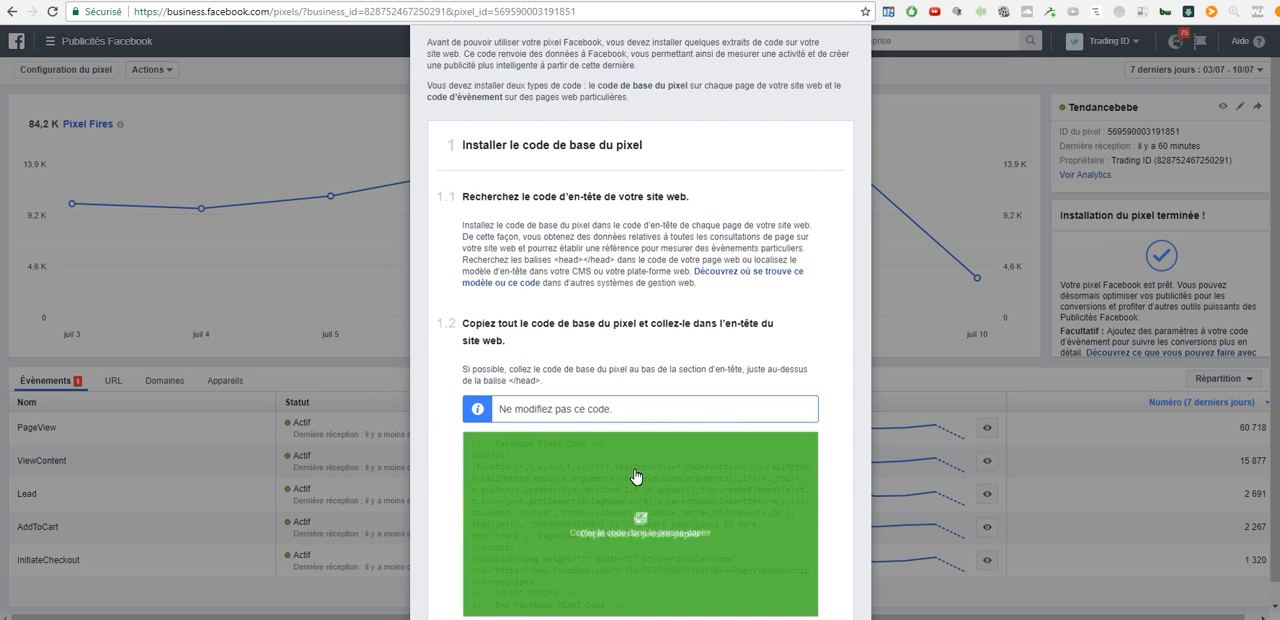
{"action": "left_click", "coordinate": [609, 536]}
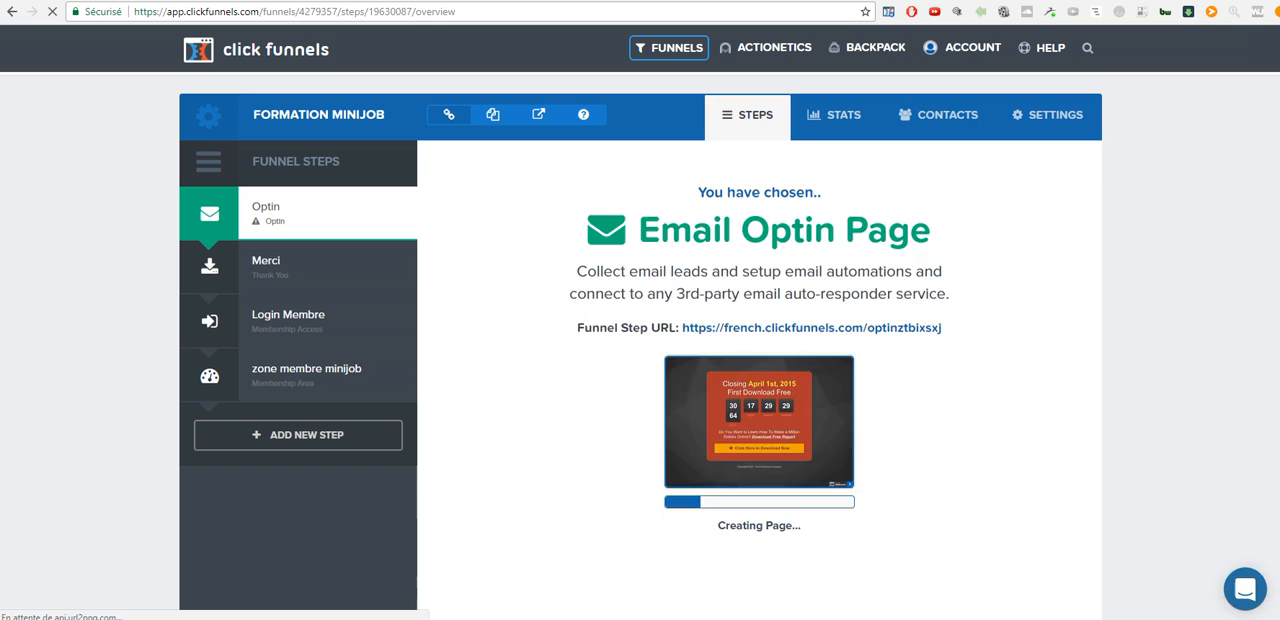
{"action": "left_click", "coordinate": [524, 456]}
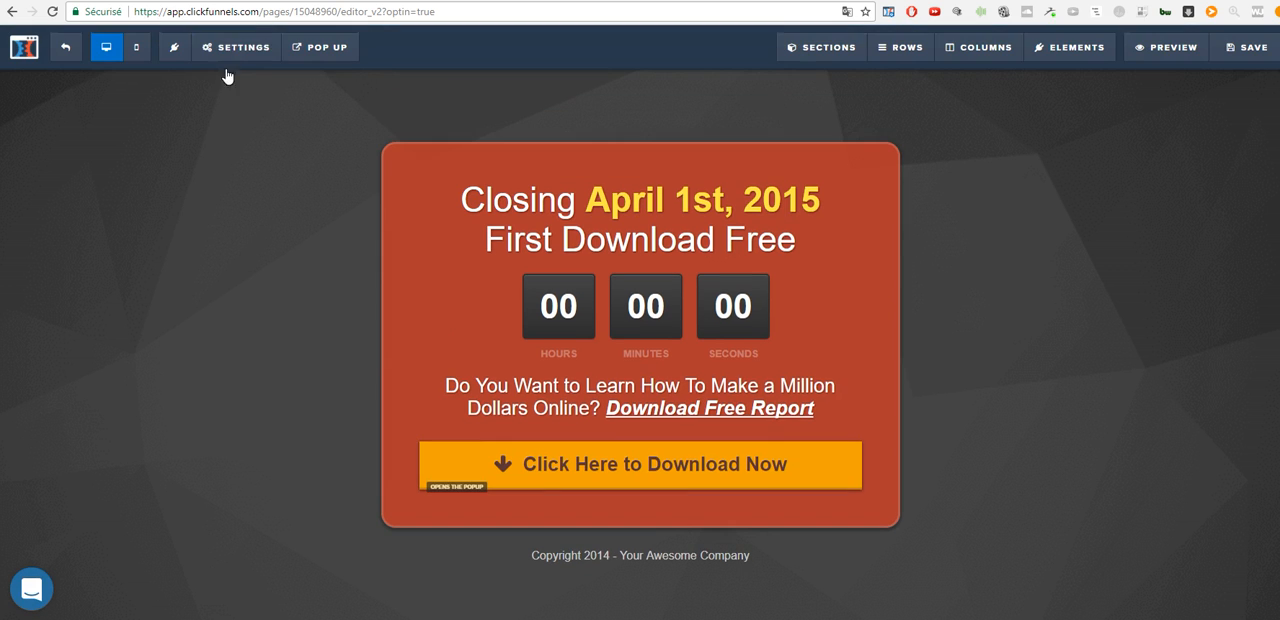
{"action": "left_click", "coordinate": [236, 47]}
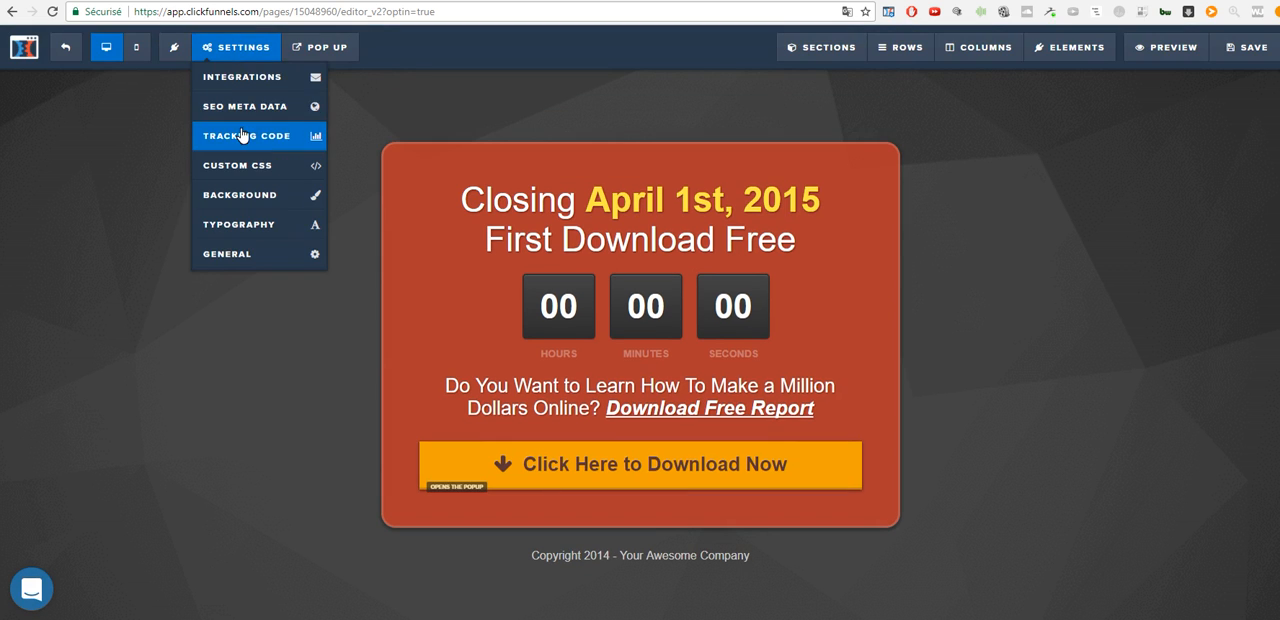
{"action": "left_click", "coordinate": [242, 135]}
{"action": "key", "text": "ctrl+v"}
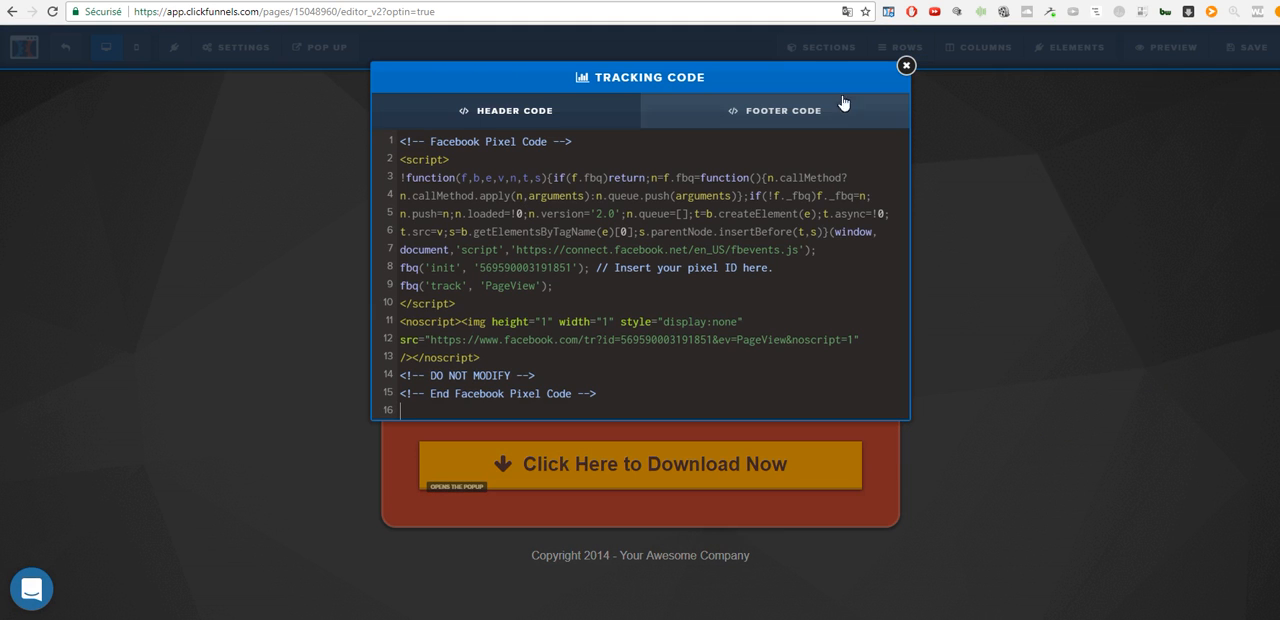
- Close the tracking code, set the Optin page's SEO title to squeez and save the page
{"action": "left_click", "coordinate": [906, 65]}
{"action": "left_click", "coordinate": [1240, 48]}
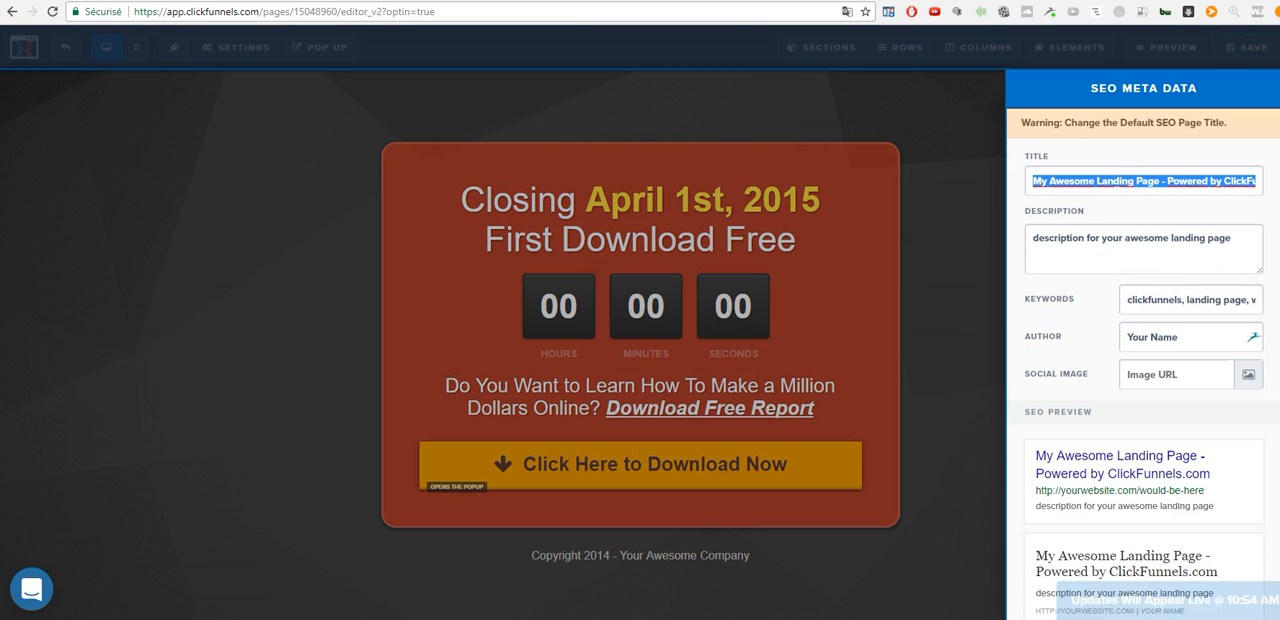
{"action": "type", "text": "squeeze"}
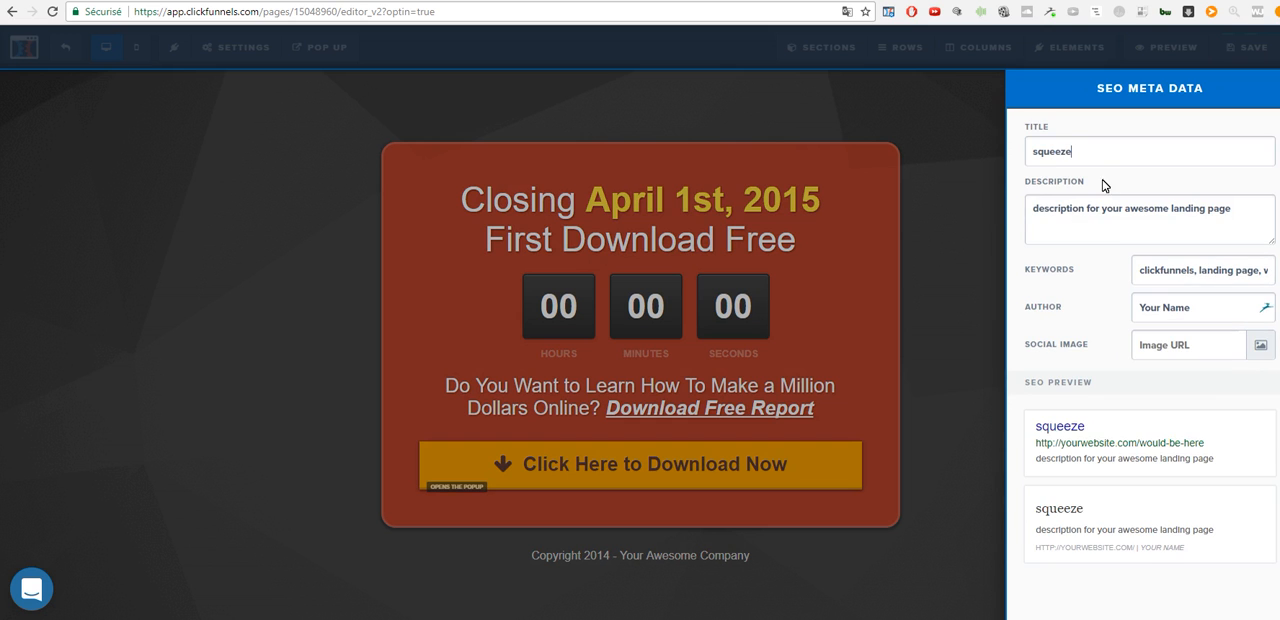
{"action": "left_click", "coordinate": [970, 197]}
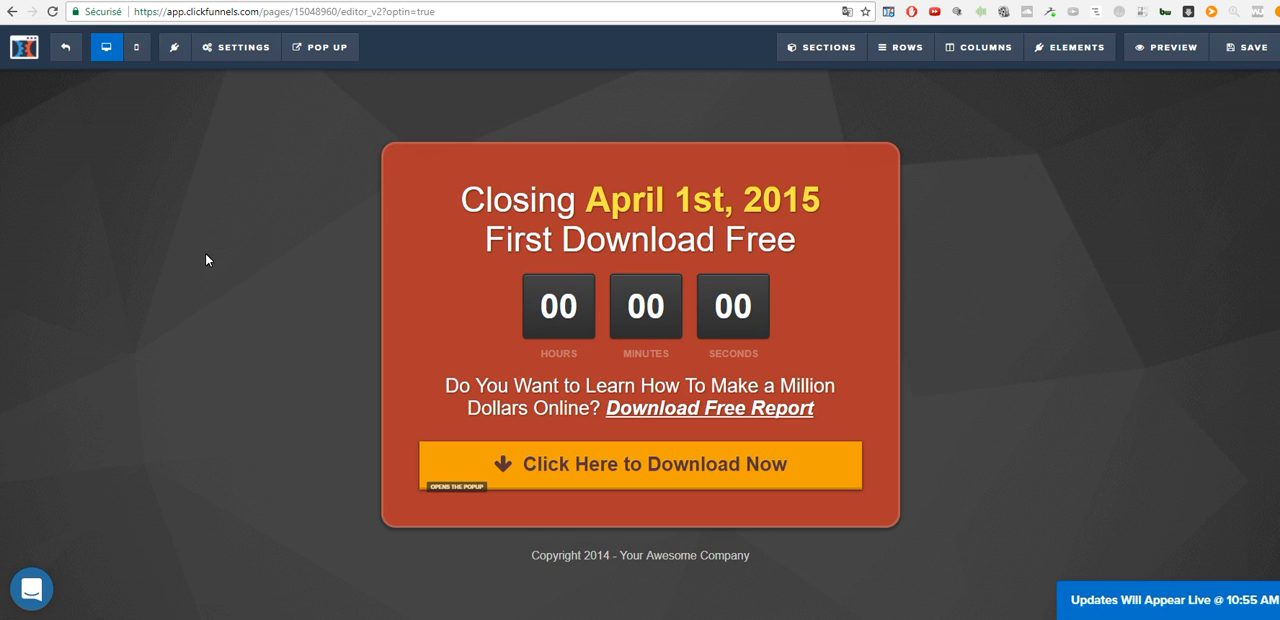
- Exit the editor and open the Formation MiniJob funnel's settings at the funnel-wide head tracking code for editing
{"action": "left_click", "coordinate": [60, 60]}
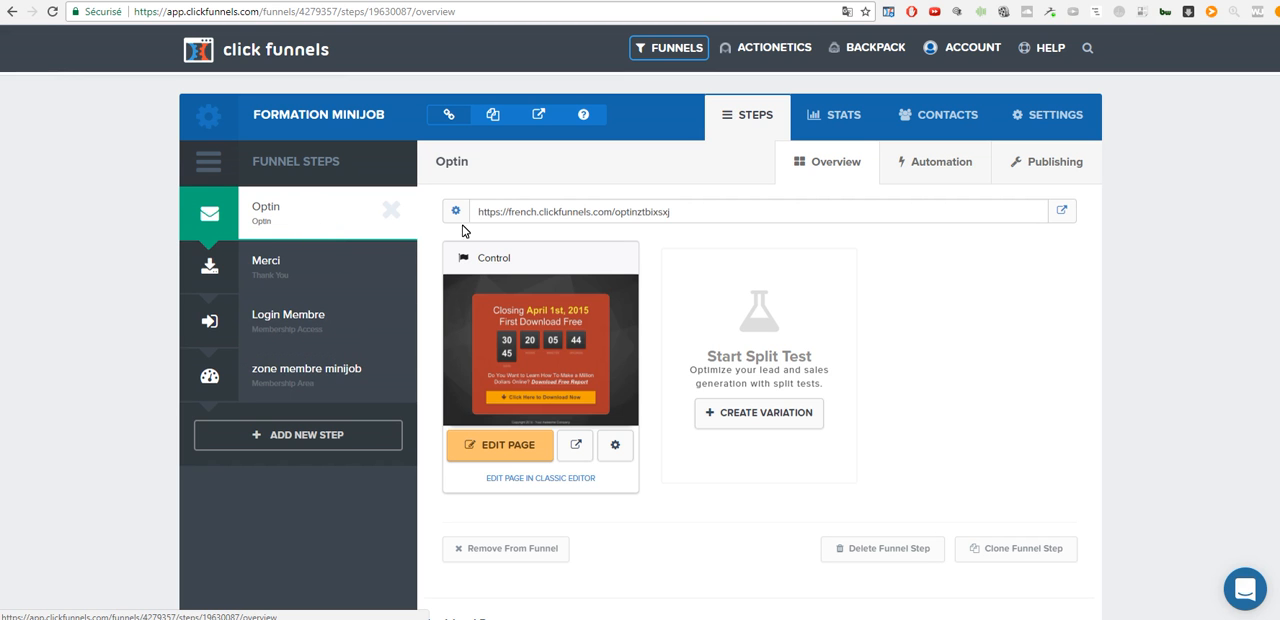
{"action": "left_click", "coordinate": [1059, 123]}
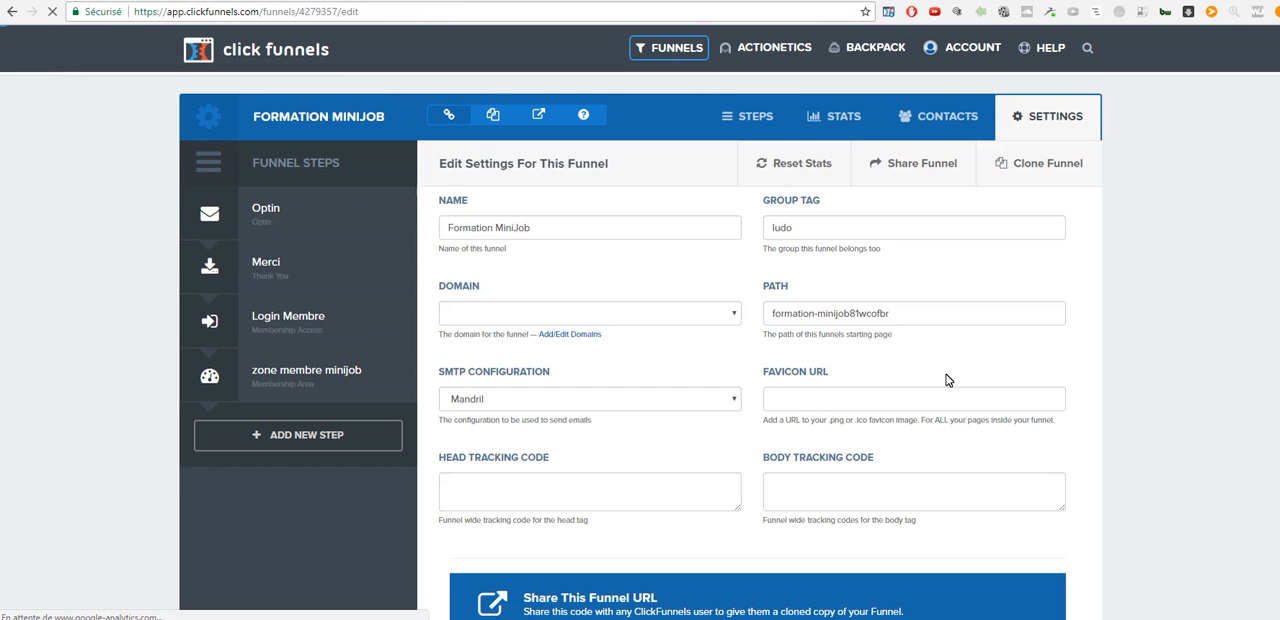
{"action": "scroll", "coordinate": [700, 420], "scroll_direction": "down", "scroll_amount": 1}
{"action": "left_click", "coordinate": [471, 423]}
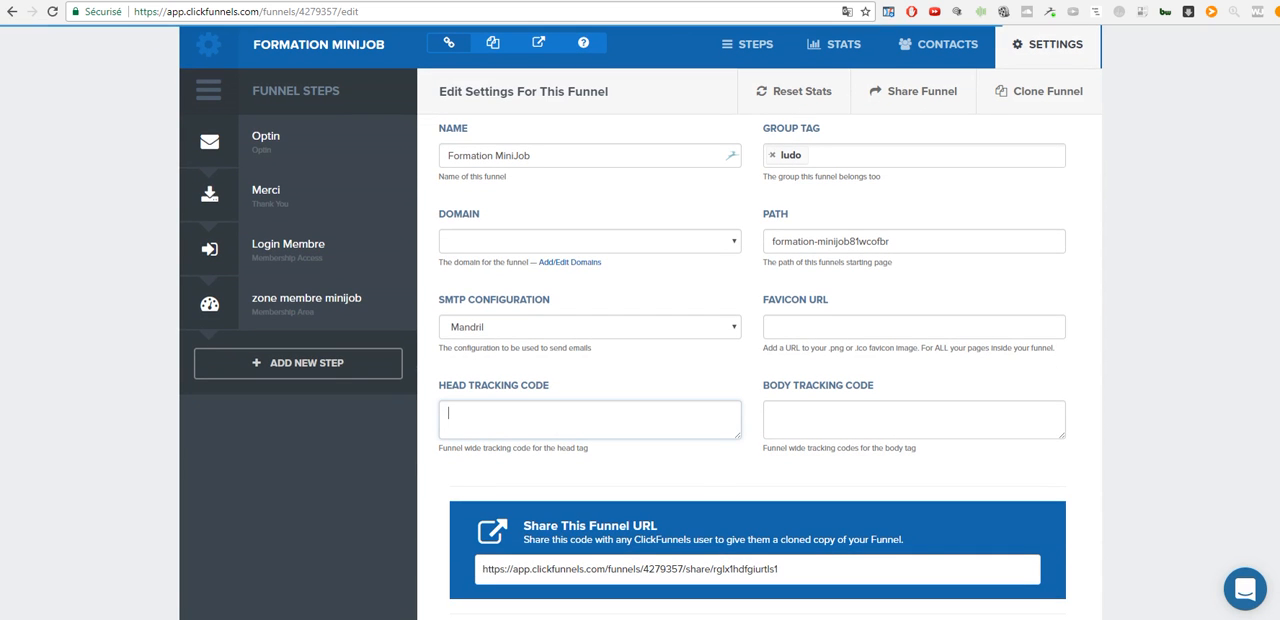